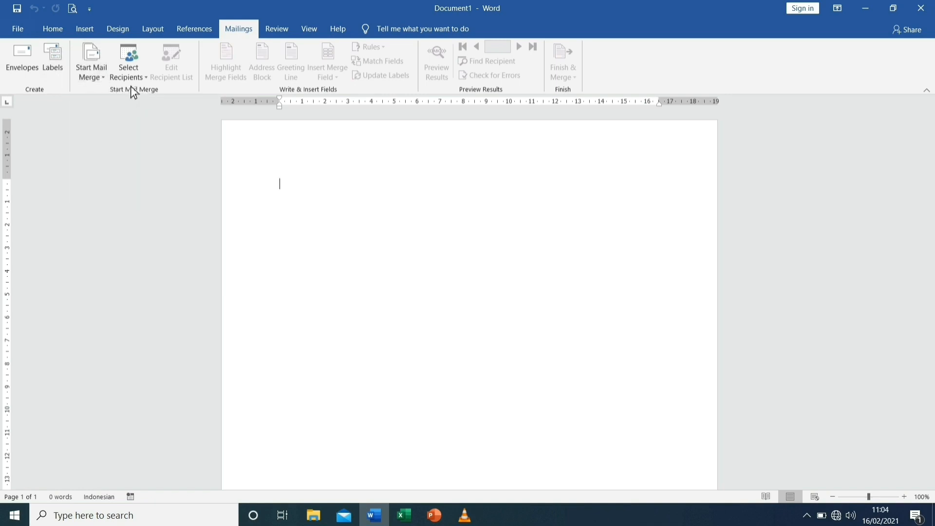
Start an envelope mail merge using the Size 10 (4 1/8 x 9 1/2 in) envelope
left_click(105, 80)
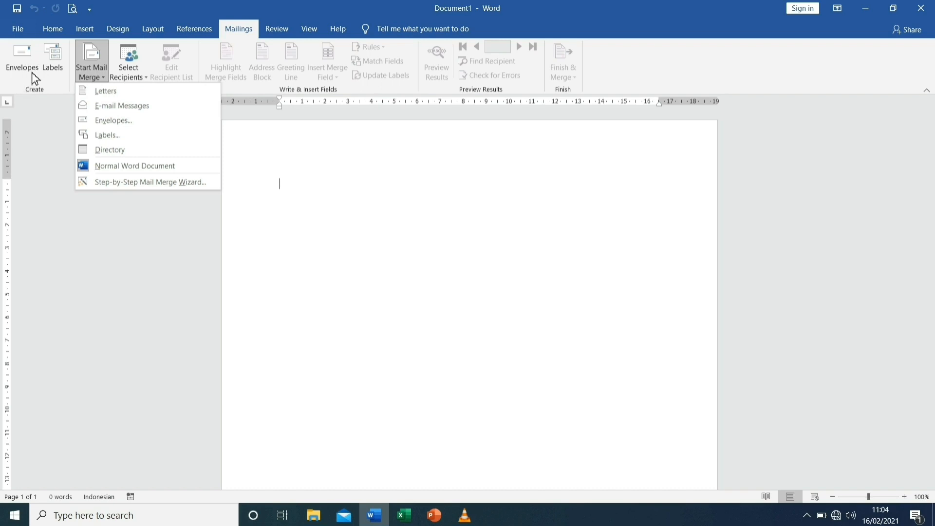
left_click(115, 125)
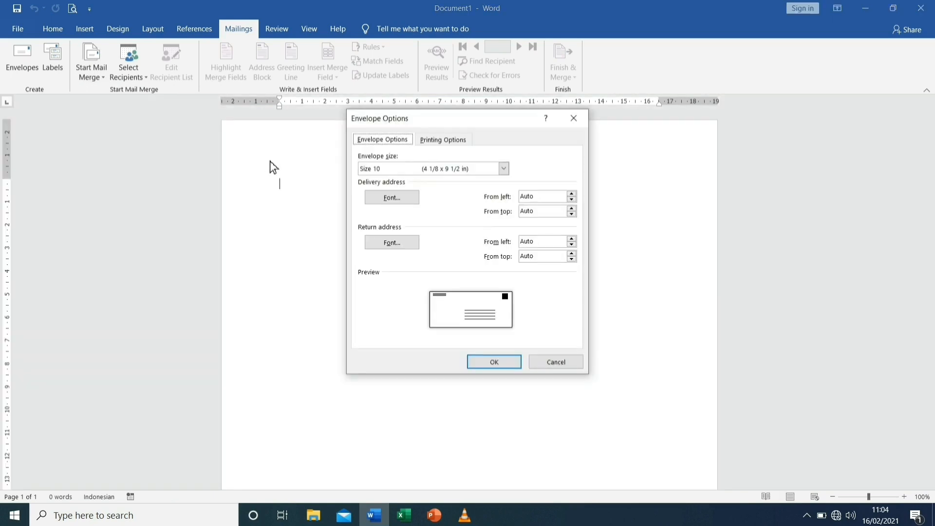
key("Tab")
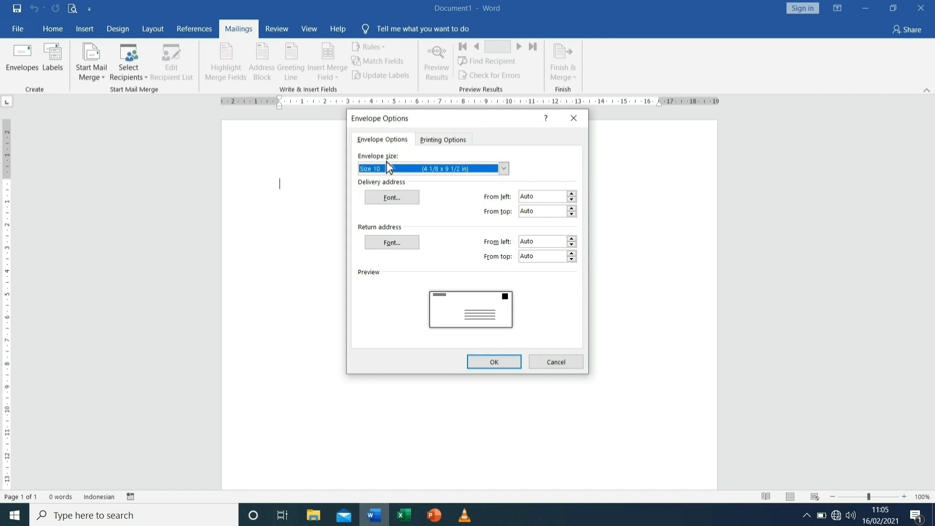
left_click(506, 169)
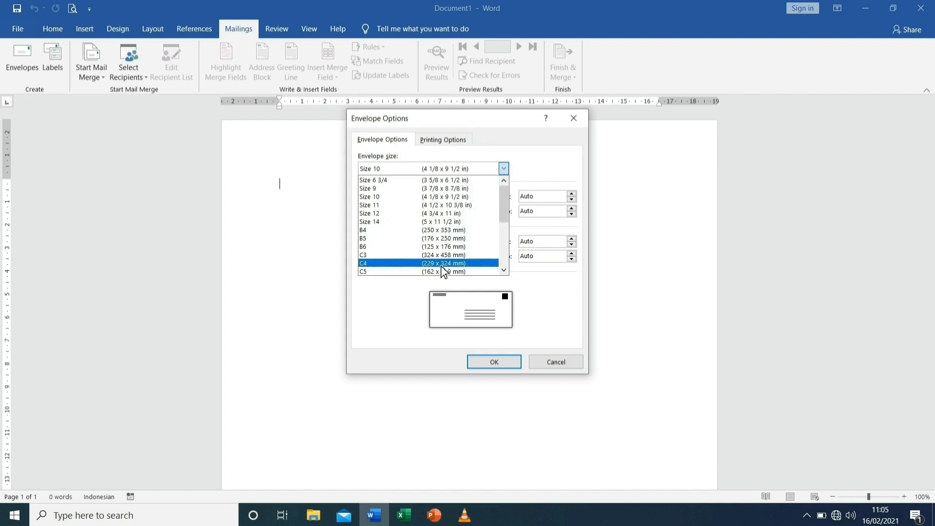
left_click(442, 197)
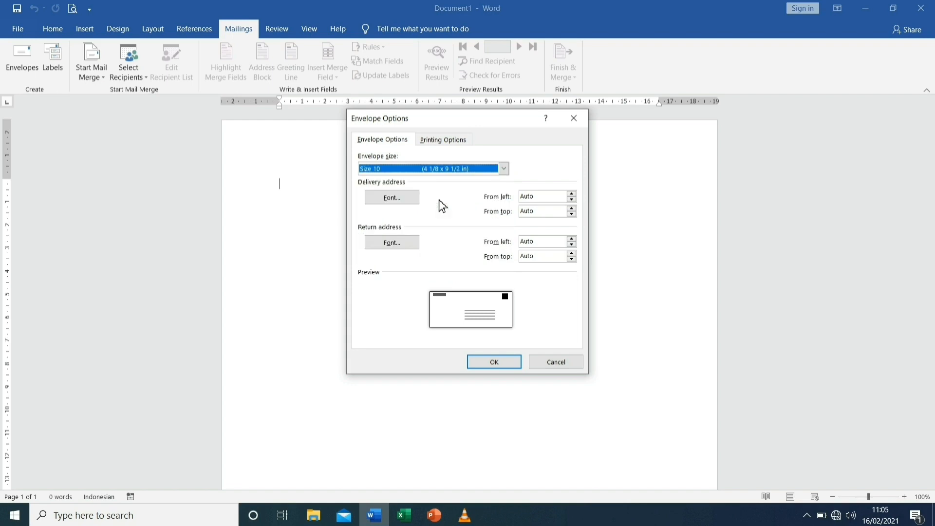
left_click(491, 367)
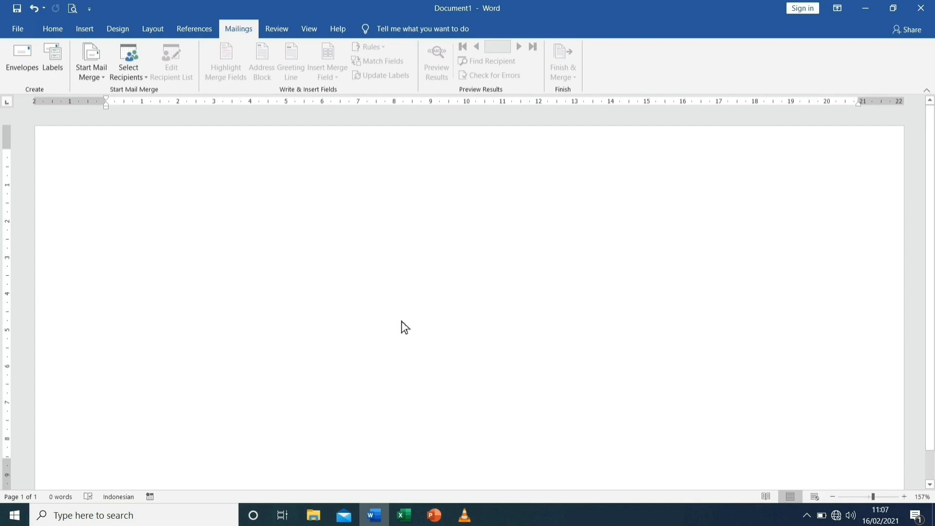
left_click(403, 353)
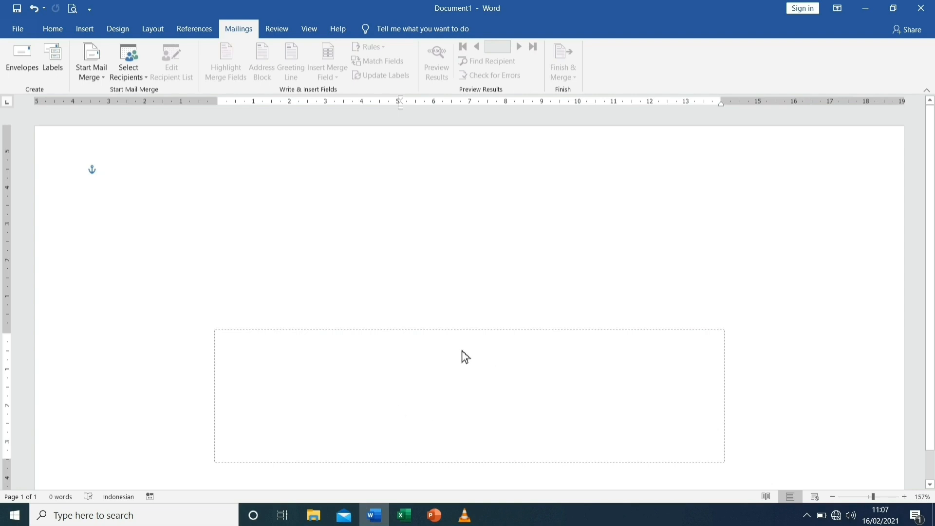
left_click(435, 334)
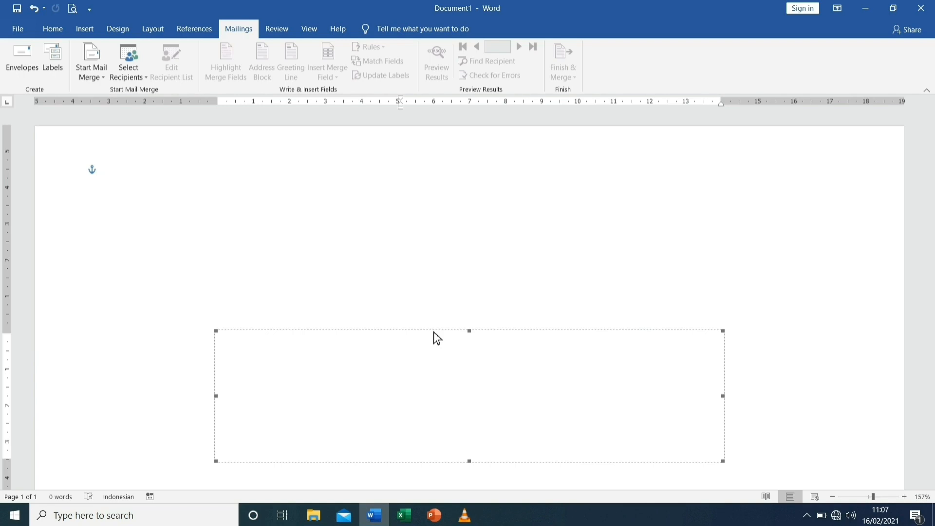
key("ctrl+z")
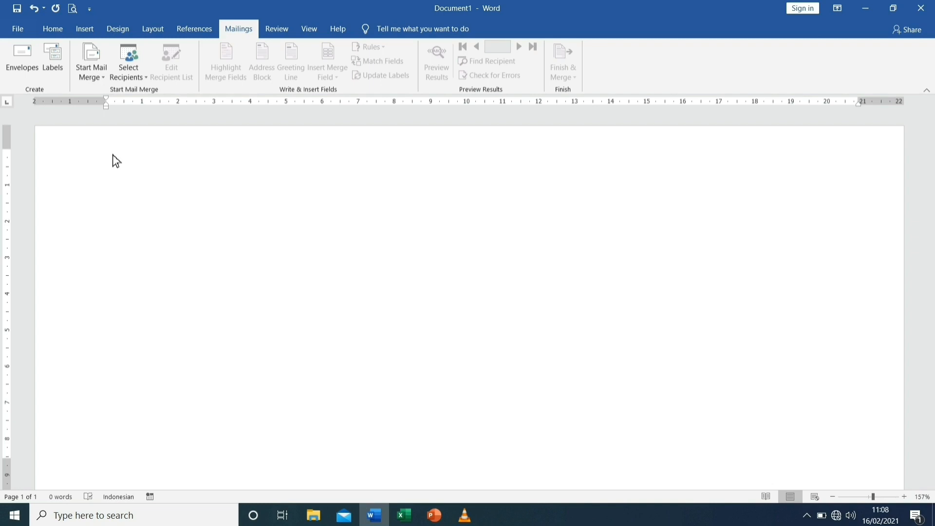
Enter the return address heading on two lines: "ORGANISASI SISWA INTRA SEKOLAH (OSIS)" and "SMK NEGERI 1 PROYEK"
type("ORGANISASI")
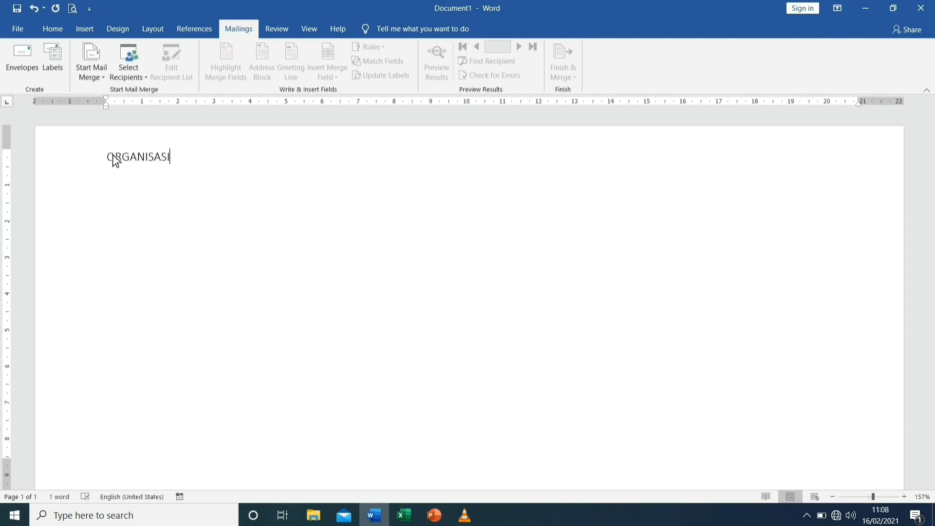
type(" SISWA INT")
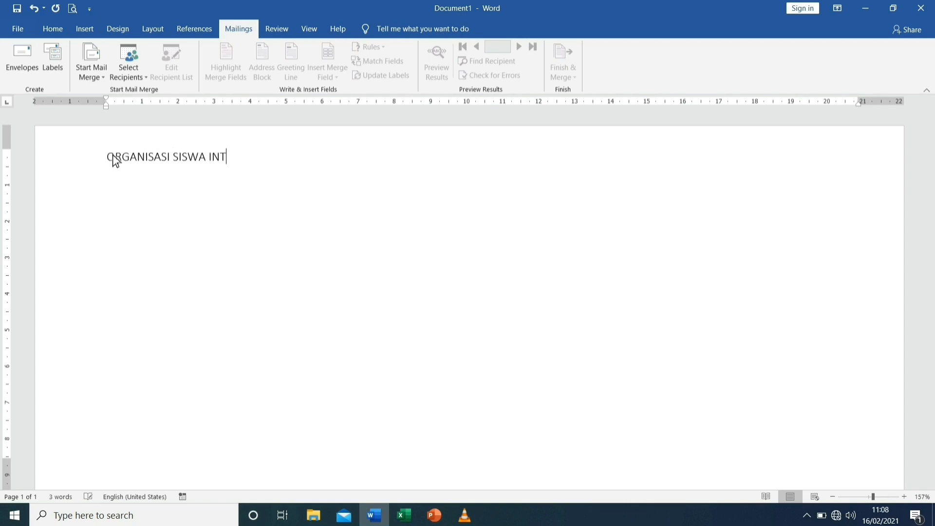
type("RA SEKOLAH (OSIS")
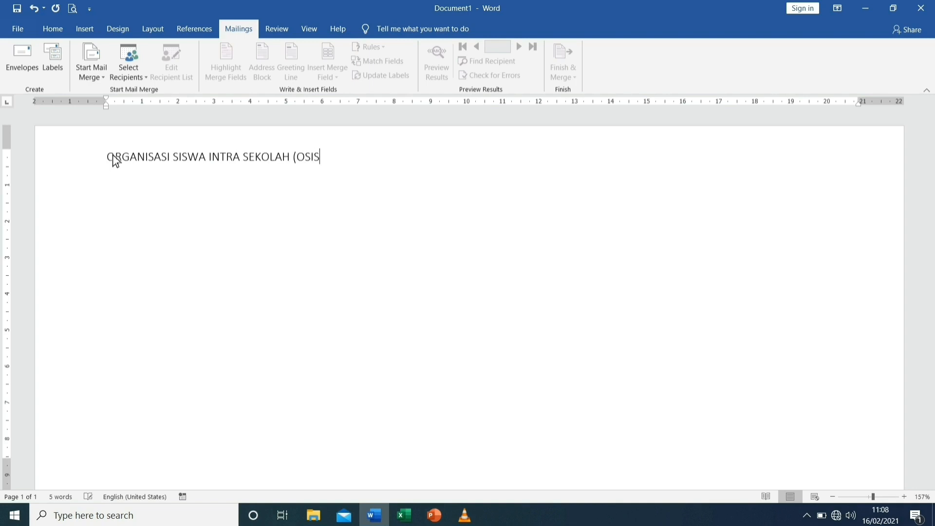
type(")")
key("Return")
type("SMK NEGERI ")
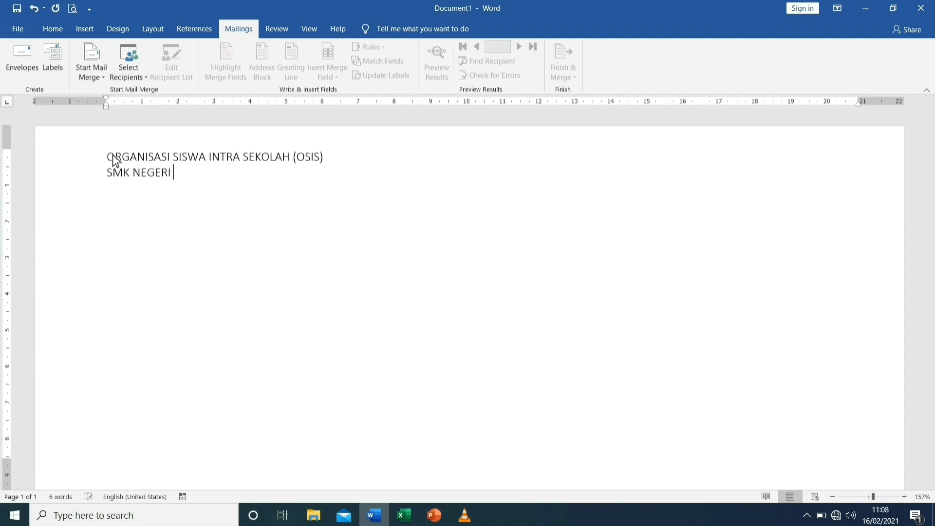
type("1 PROYEK")
Add the lines "DINAS PENDIDIKAN" and "PROVINSI SULAWESI SELATAN" below the school name
key("Return")
type("DINAS PENDIDIKAN")
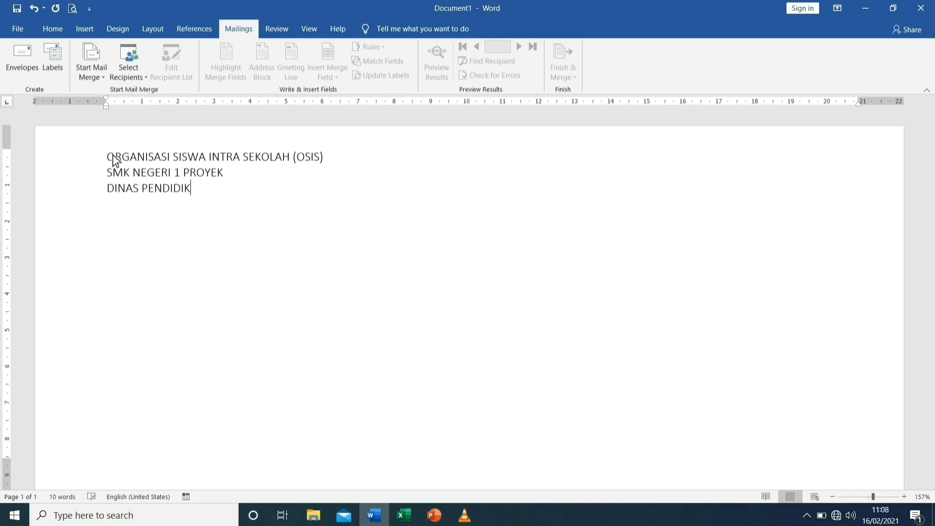
key("Return")
type("PROVINSI SULAWESI SELATAN")
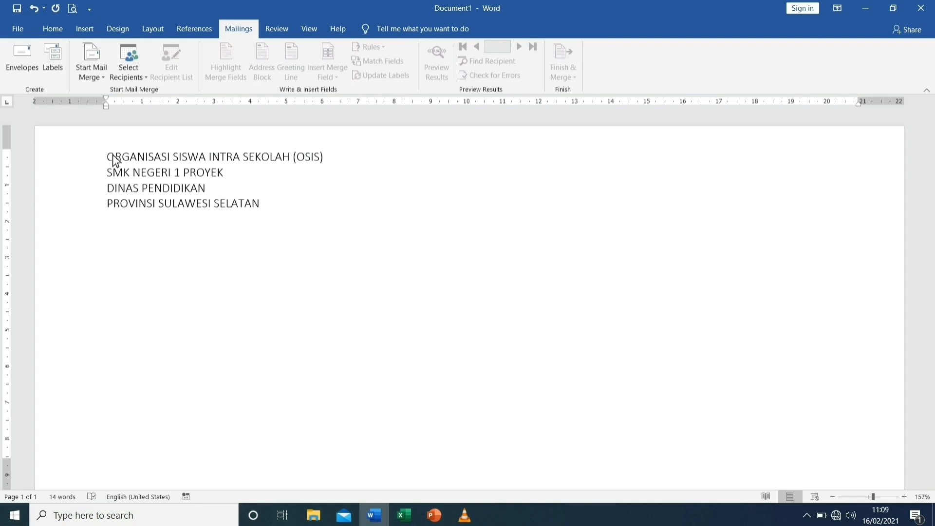
Add a "Sekretariat:" line with the organization's full postal address below the province line, abbreviating the province name
type("Sekretariat:")
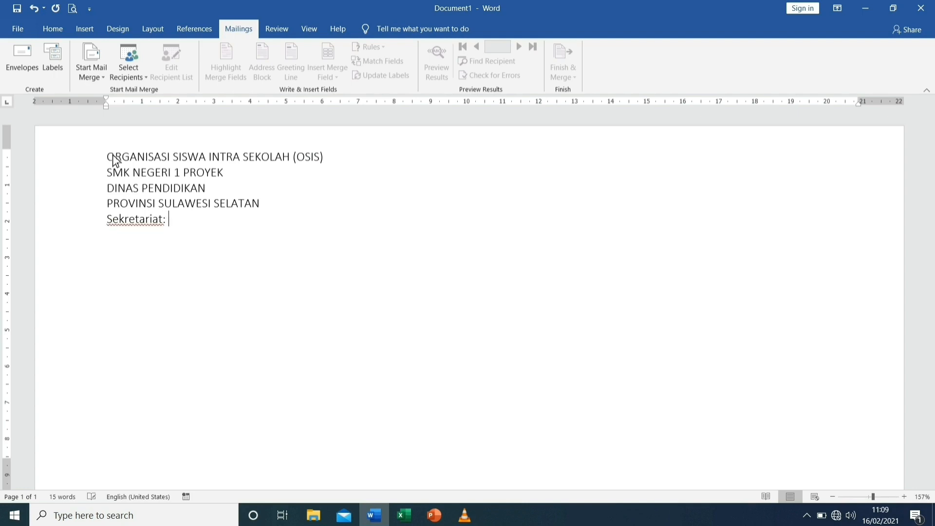
type(" Jl. ")
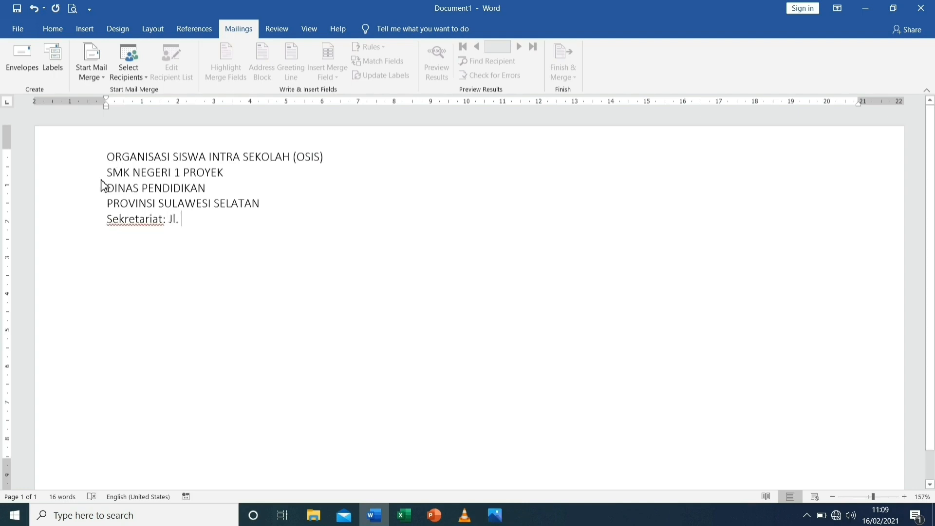
type("Taman Ha")
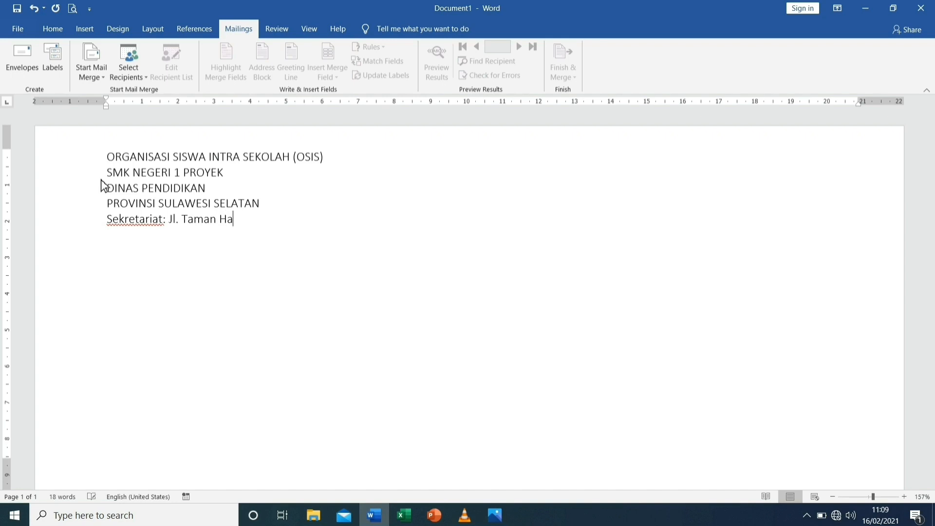
type("lusinasi No. 1,")
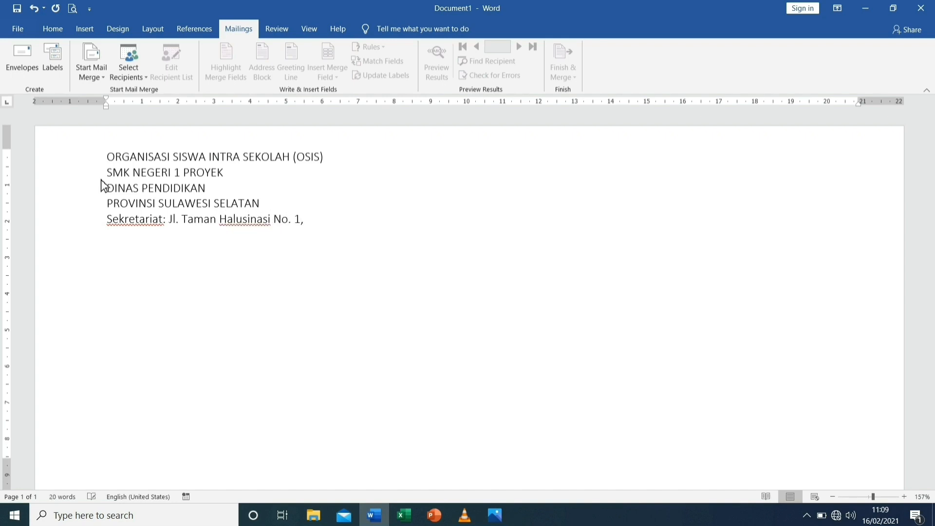
type(" Desa Maya, Kec.")
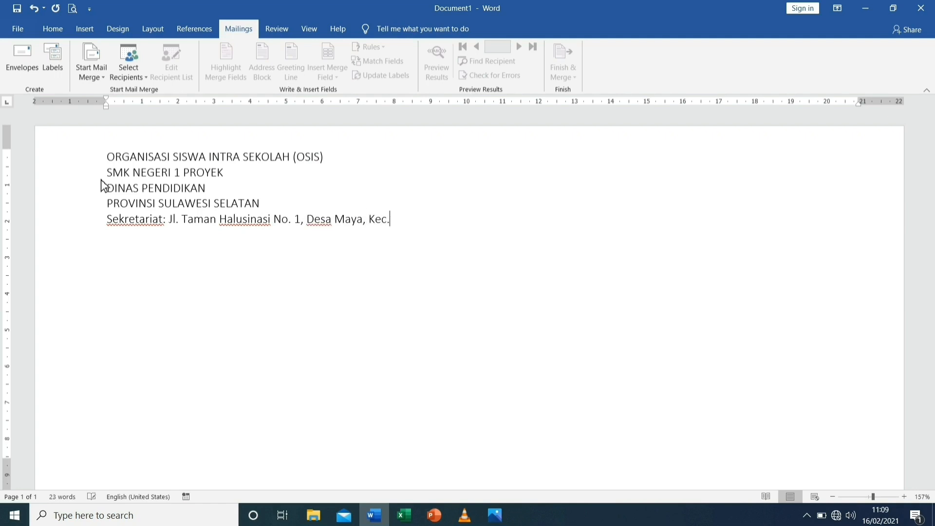
type(" Impian, Kab. Pang")
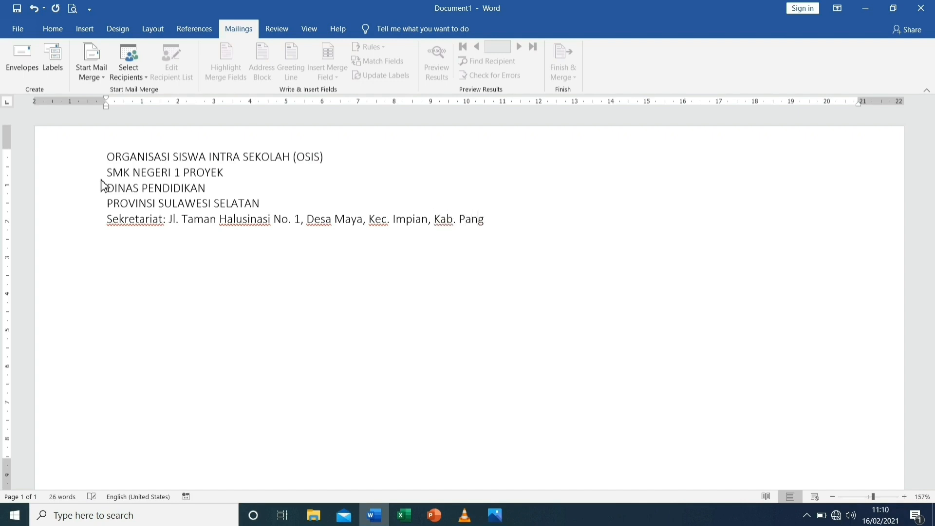
type("kep, Prov")
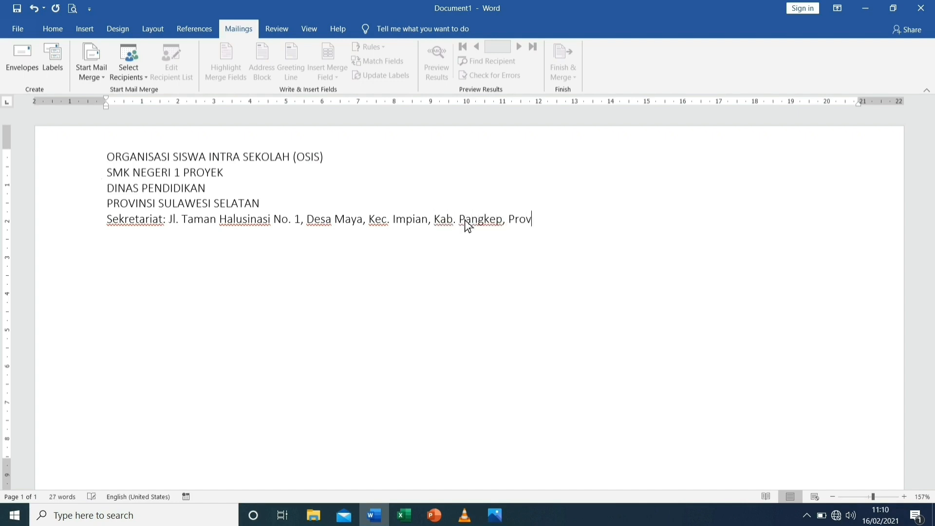
type("insi Sul-Sel")
key("Return")
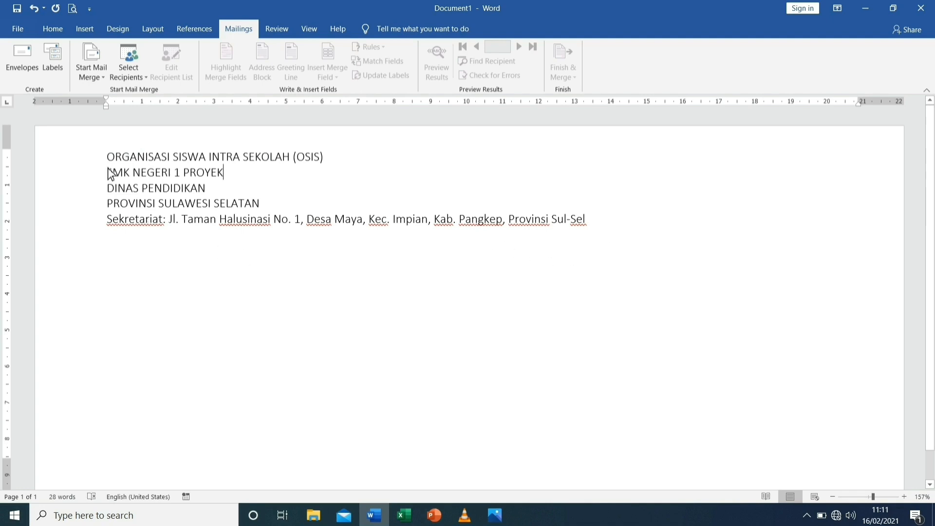
Format the "ORGANISASI SISWA INTRA SEKOLAH (OSIS)" line in Broadway at size 12
left_click_drag(108, 157, 328, 158)
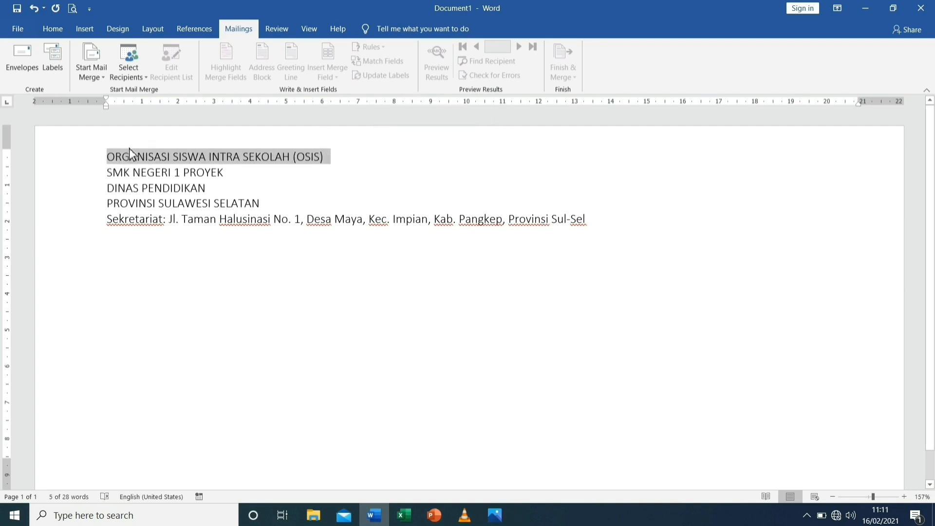
left_click(57, 31)
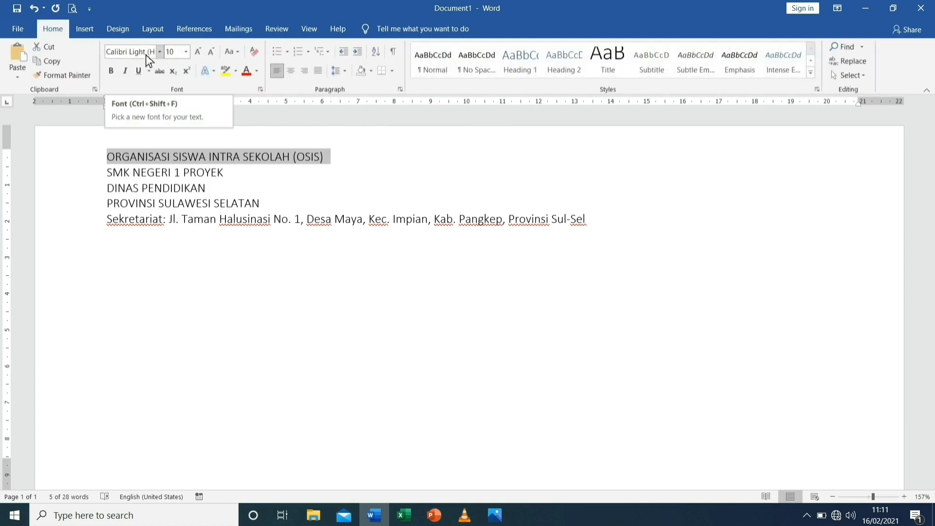
left_click(160, 51)
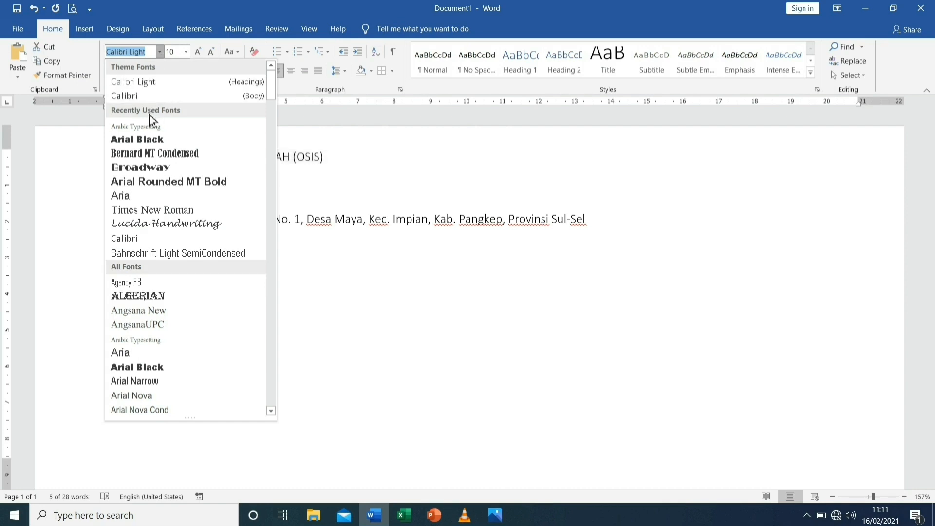
left_click(153, 174)
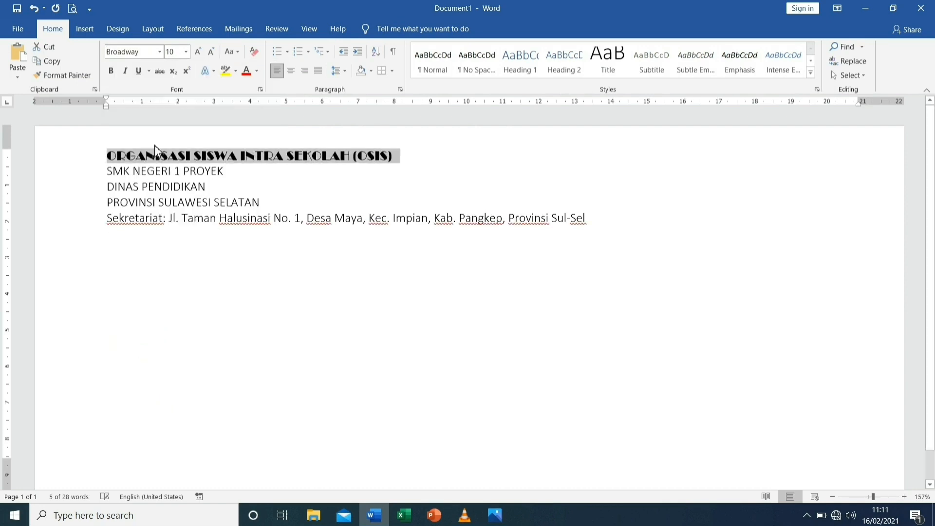
left_click(186, 51)
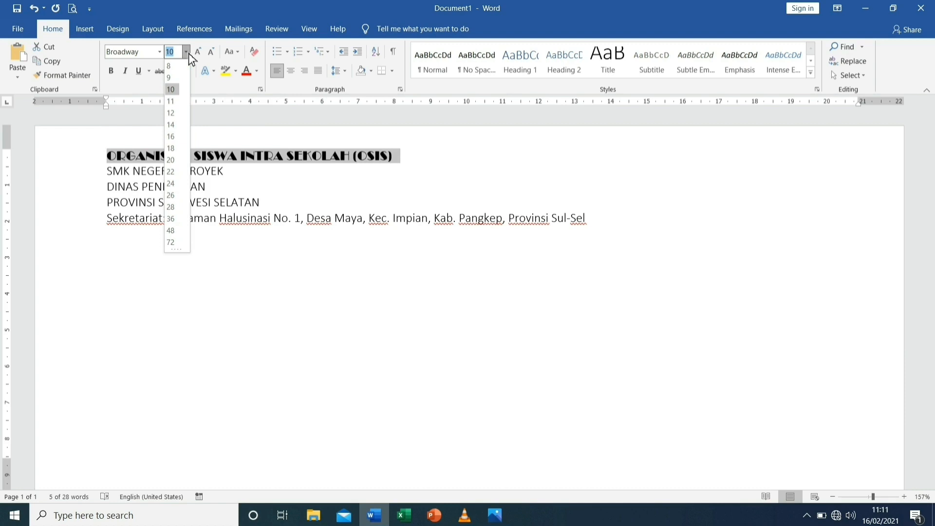
left_click(172, 115)
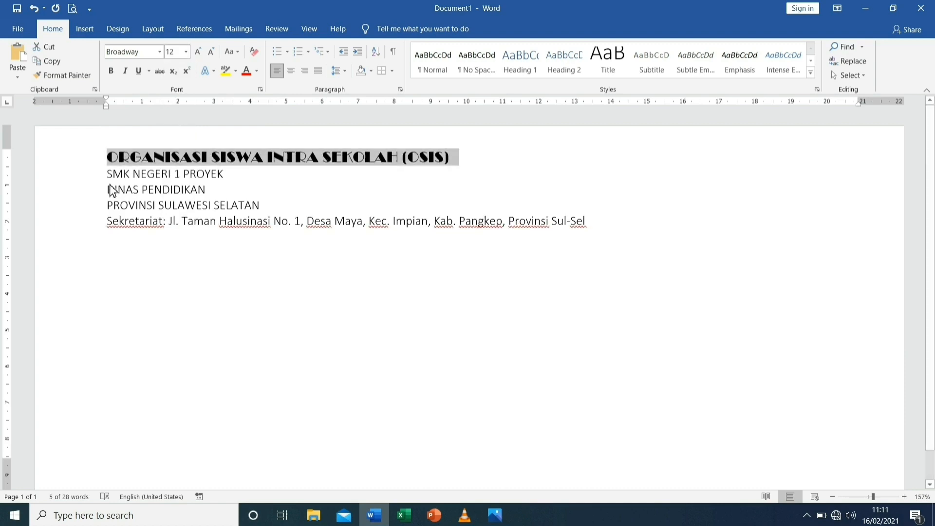
Format the "SMK NEGERI 1 PROYEK" line in Arial Black at size 12
left_click_drag(109, 179, 210, 179)
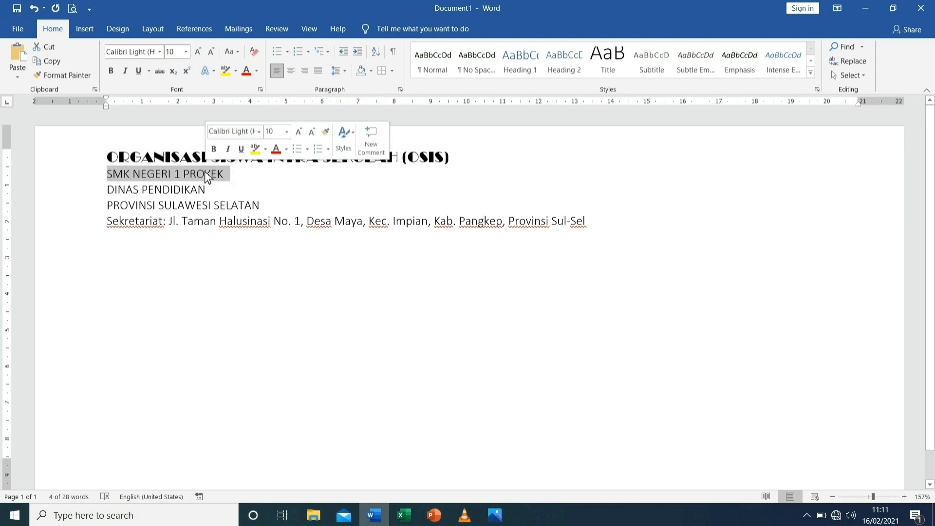
left_click(161, 54)
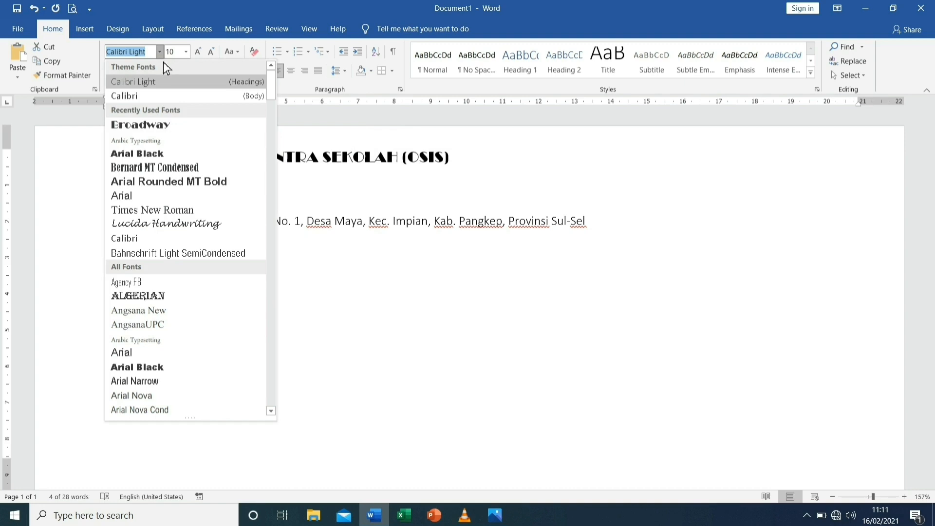
left_click(154, 155)
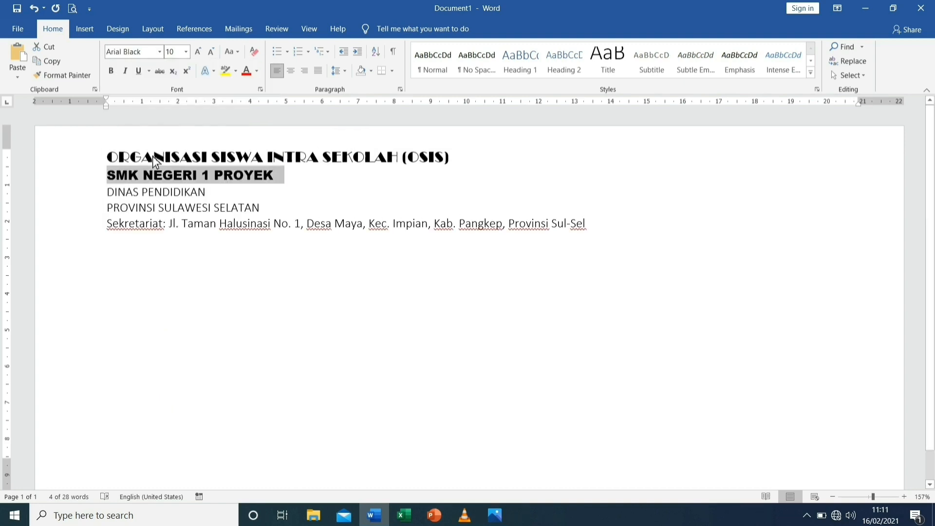
left_click(188, 53)
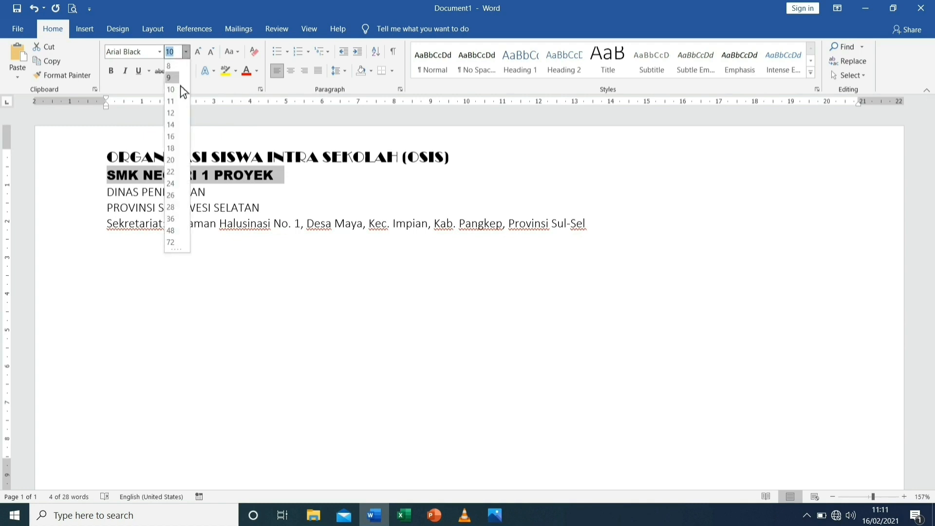
left_click(174, 117)
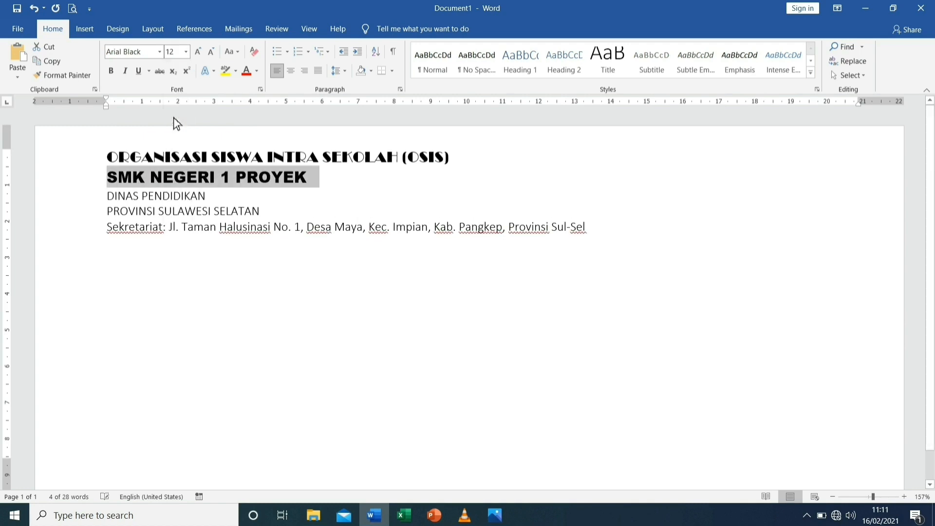
Format the "DINAS PENDIDIKAN" and "PROVINSI SULAWESI SELATAN" lines in Bernard MT Condensed at size 14
left_click_drag(110, 200, 246, 211)
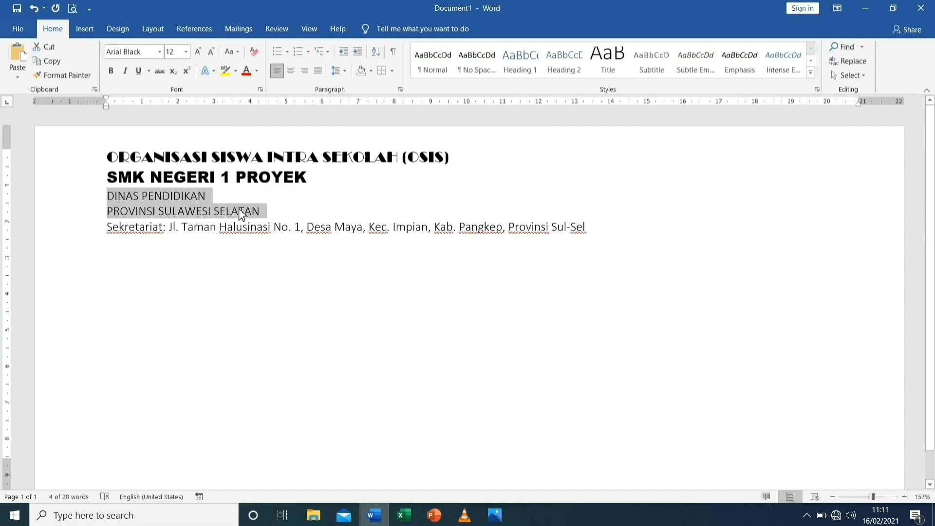
left_click(162, 54)
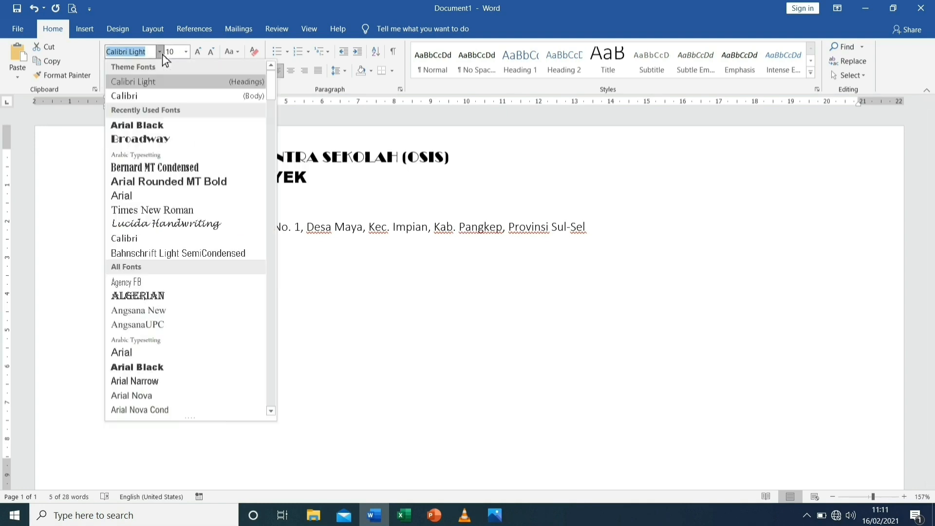
left_click(154, 168)
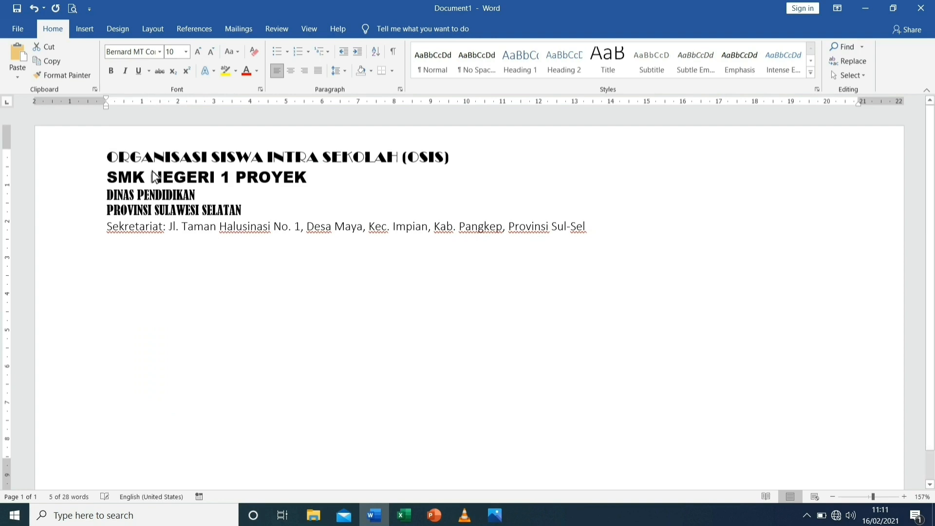
left_click(187, 55)
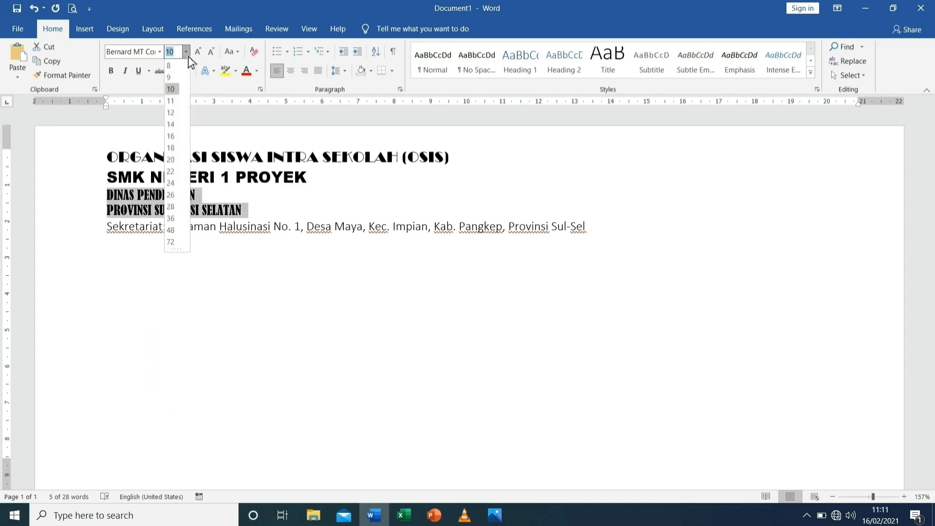
left_click(171, 125)
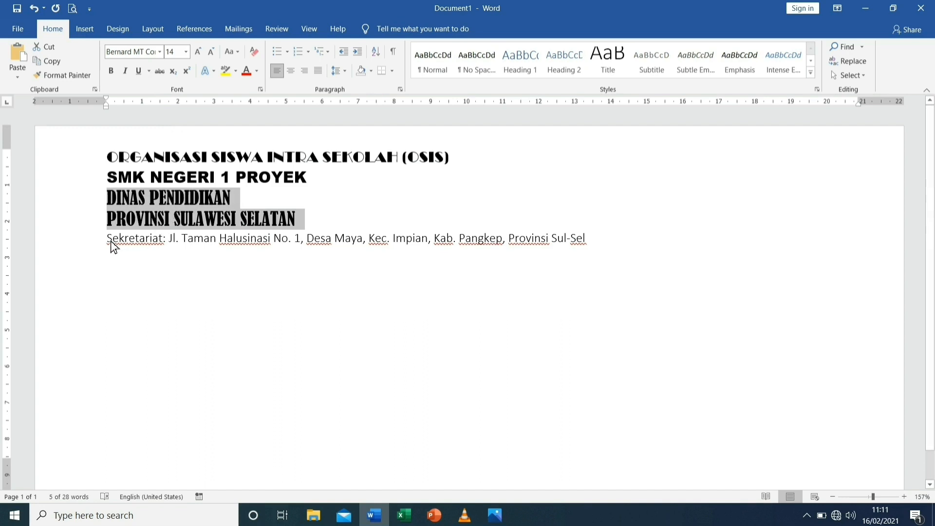
Format the "Sekretariat:" address line in Arabic Typesetting at size 11
left_click_drag(110, 243, 586, 244)
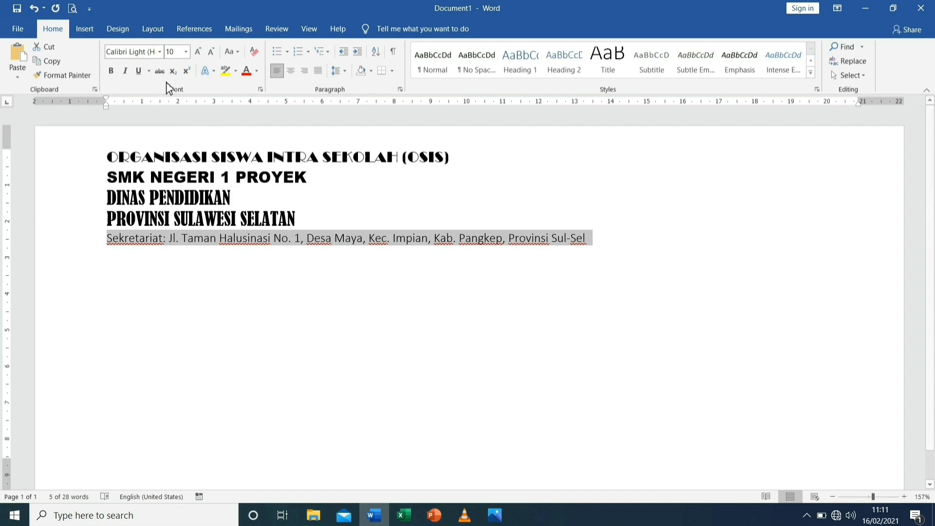
left_click(161, 54)
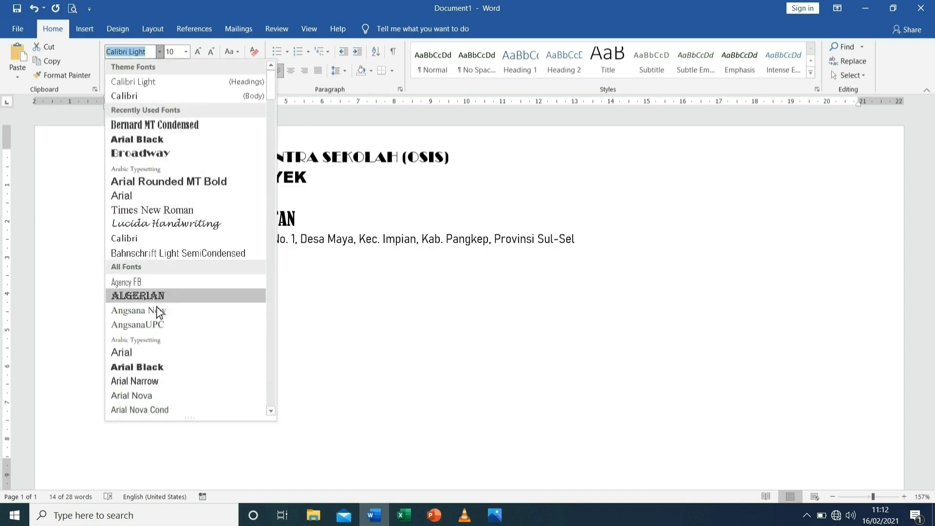
left_click(154, 340)
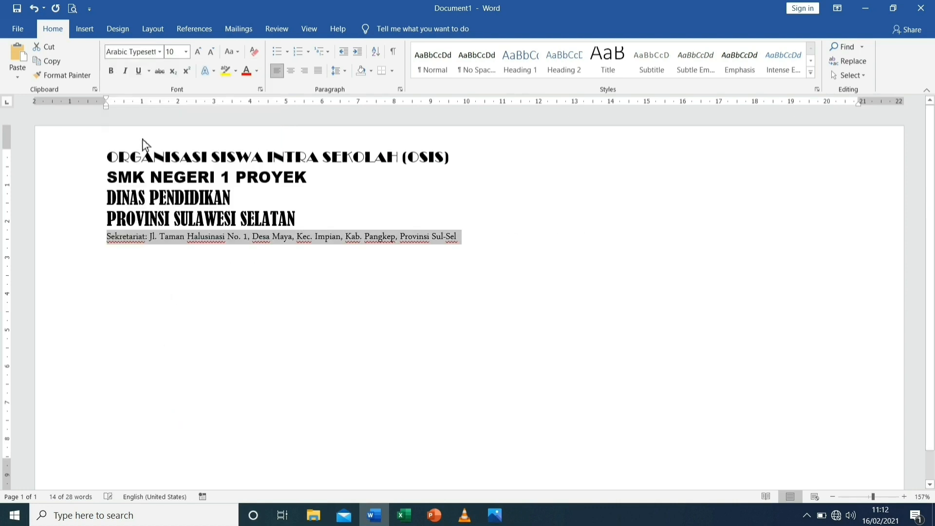
left_click(186, 52)
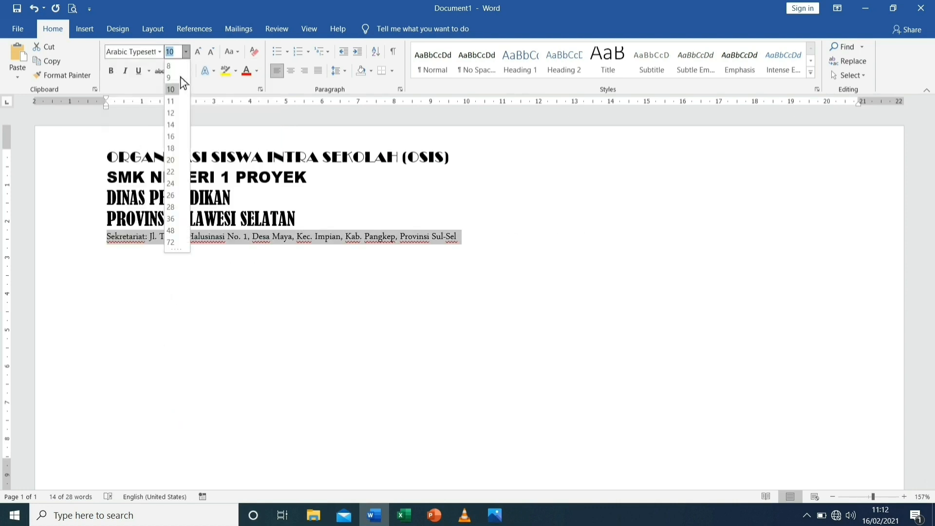
left_click(174, 102)
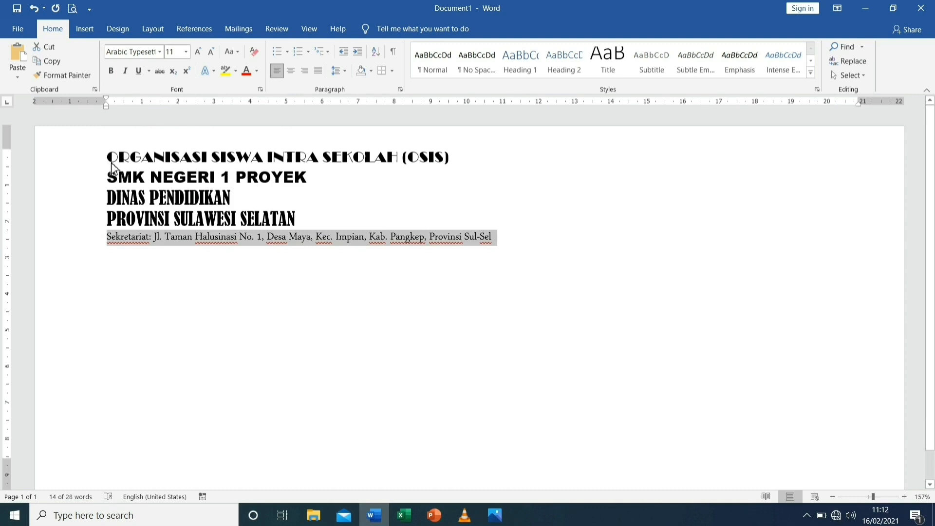
Set the line spacing of all five letterhead lines to 1,0
left_click_drag(107, 156, 341, 225)
left_click_drag(424, 239, 498, 234)
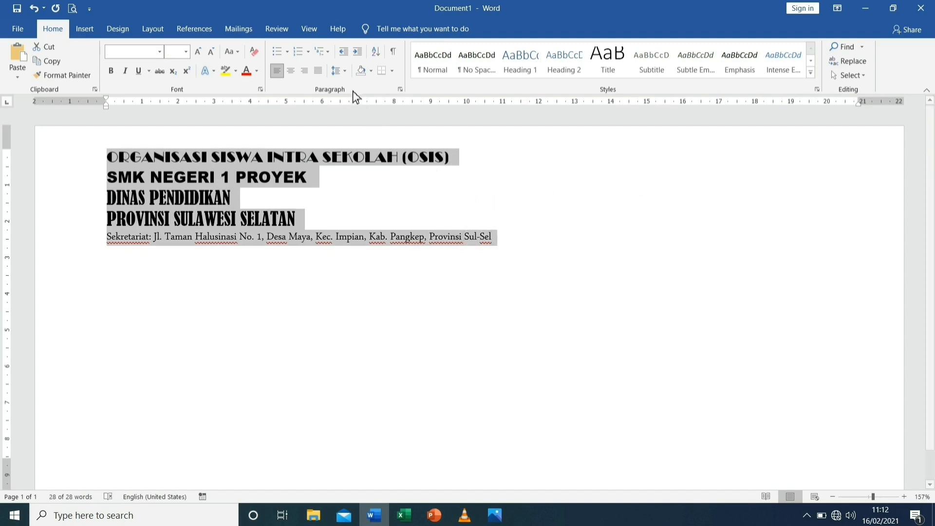
left_click(349, 73)
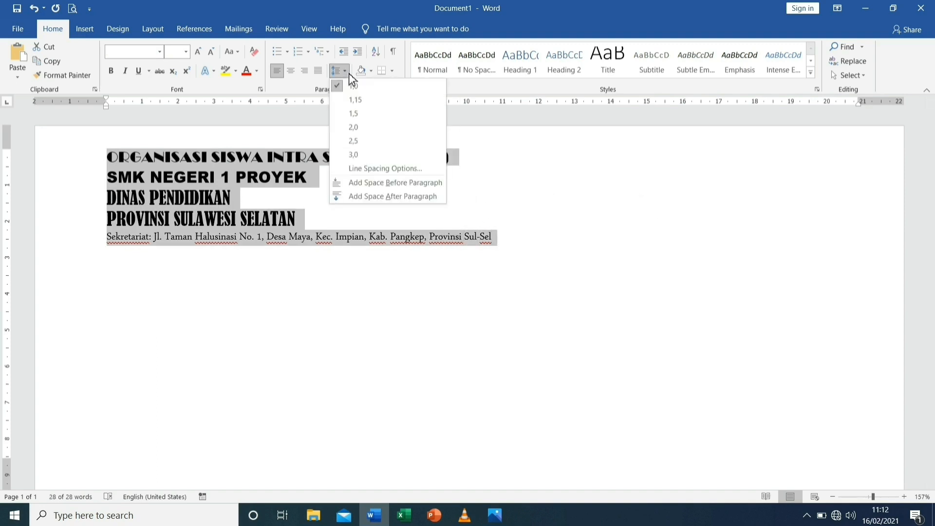
left_click(355, 90)
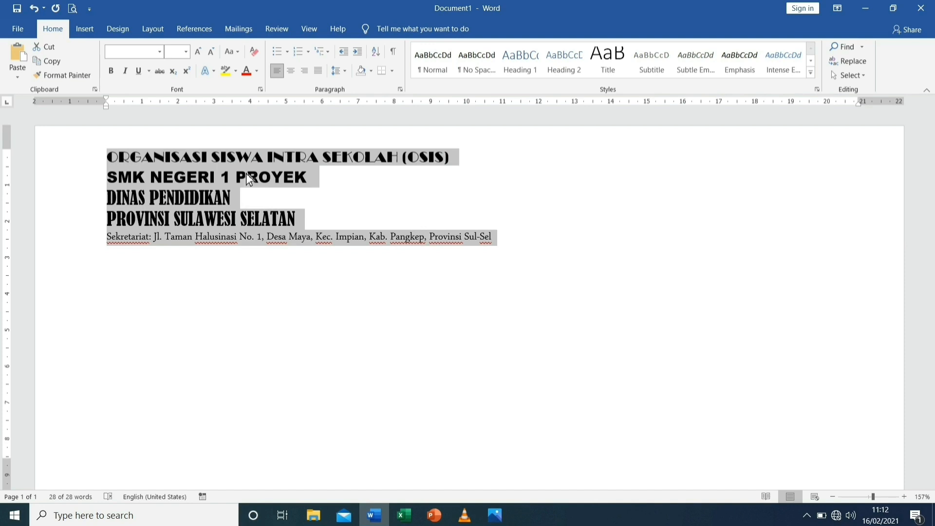
Check the indentation and spacing of all letterhead lines in the Paragraph settings
right_click(249, 180)
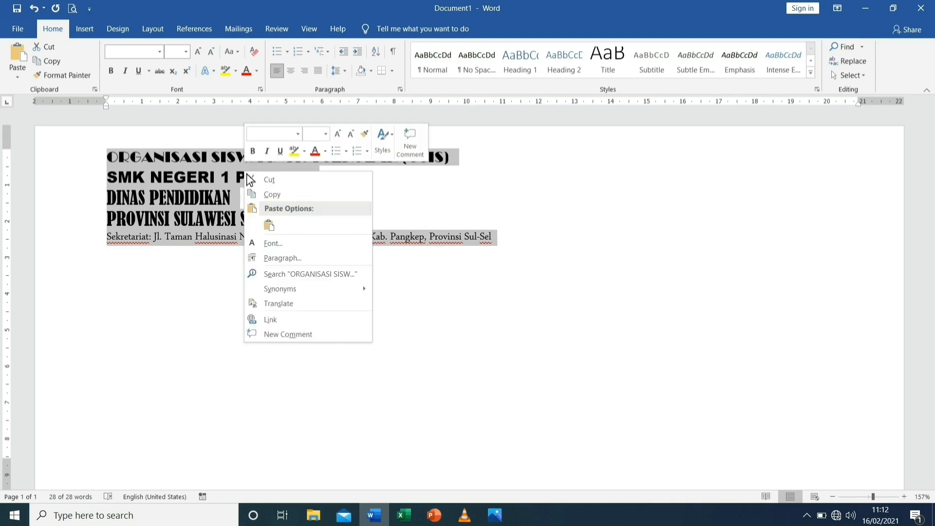
left_click(288, 262)
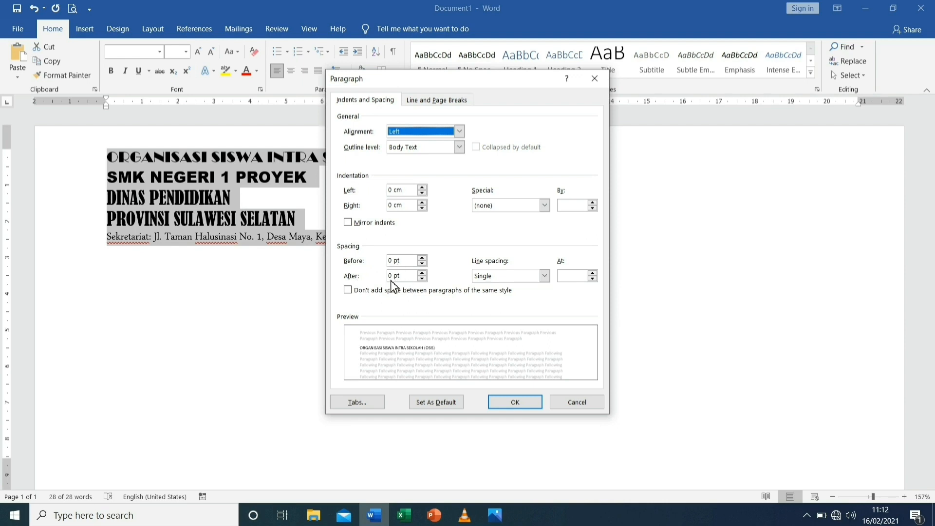
left_click(516, 402)
Undo the last change and centre all five letterhead lines on the page
key("ctrl+z")
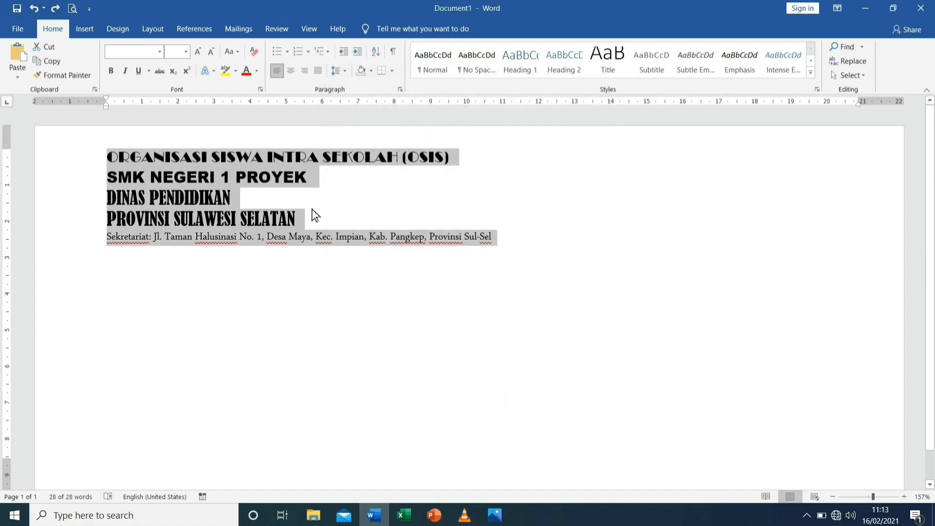
left_click(295, 76)
left_click(673, 240)
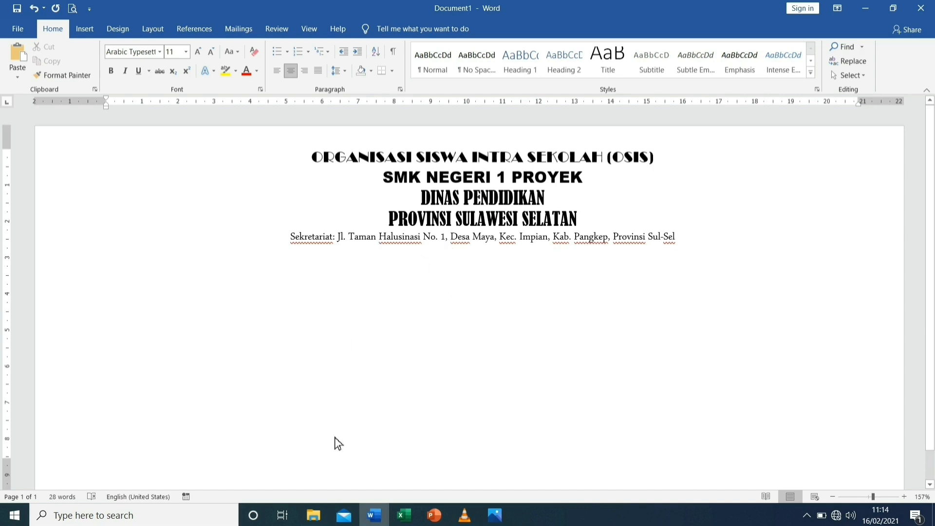
Switch to File Explorer and copy the Logo1 image from the Downloads folder
left_click(315, 517)
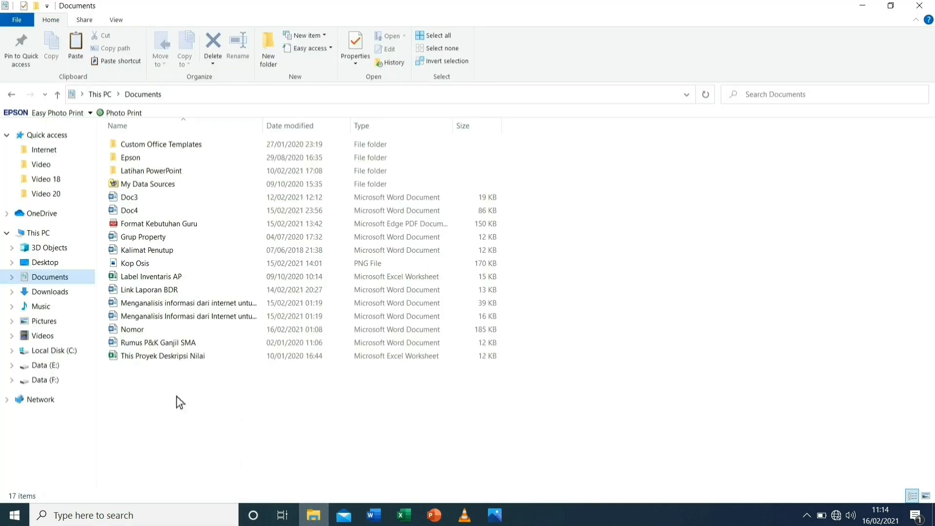
left_click(55, 292)
left_click(129, 234)
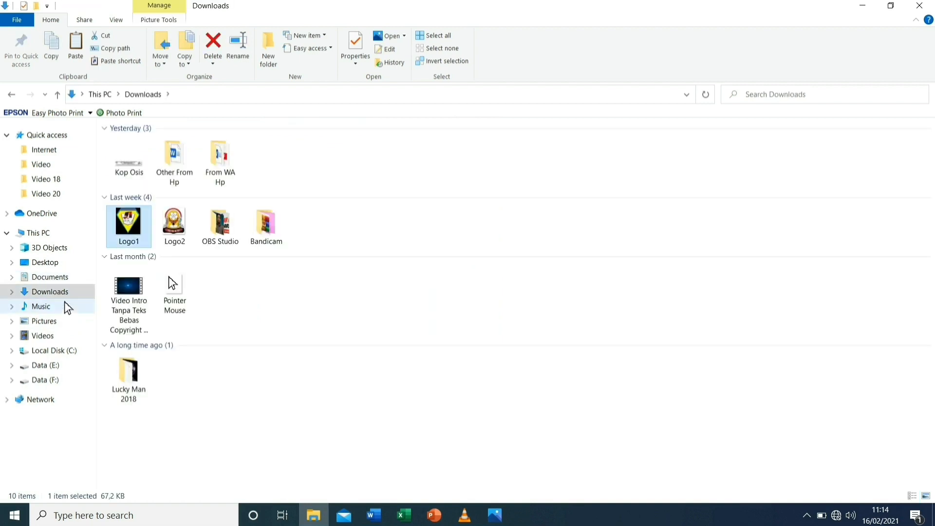
right_click(133, 240)
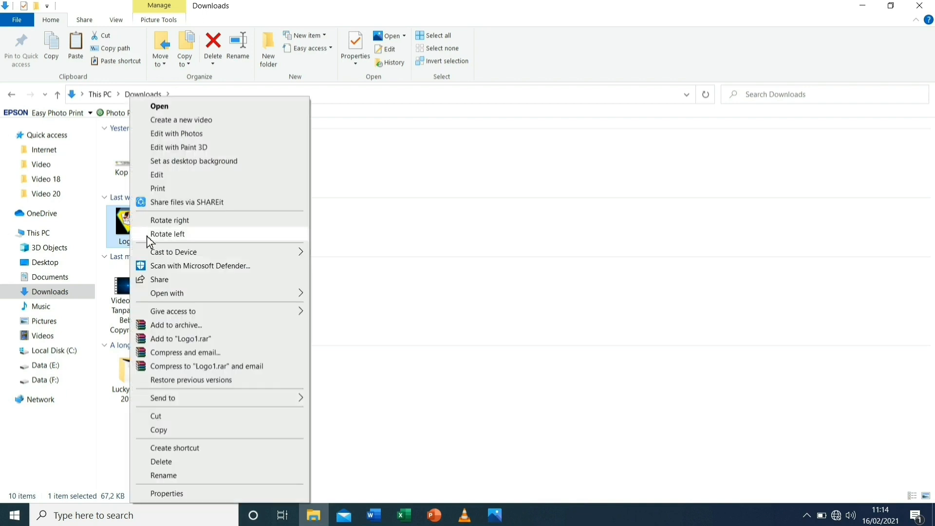
left_click(168, 431)
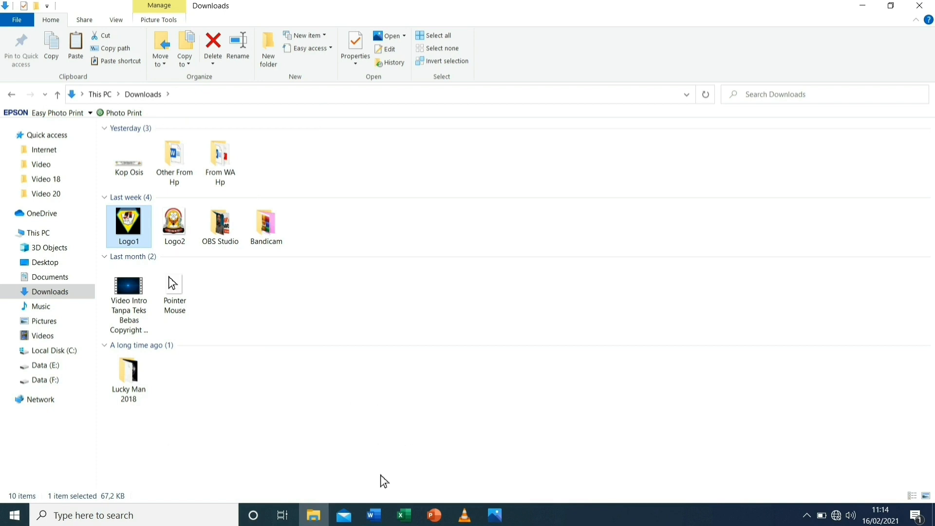
Return to Word and paste the copied logo at the start of the "PROVINSI SULAWESI SELATAN" line
left_click(374, 516)
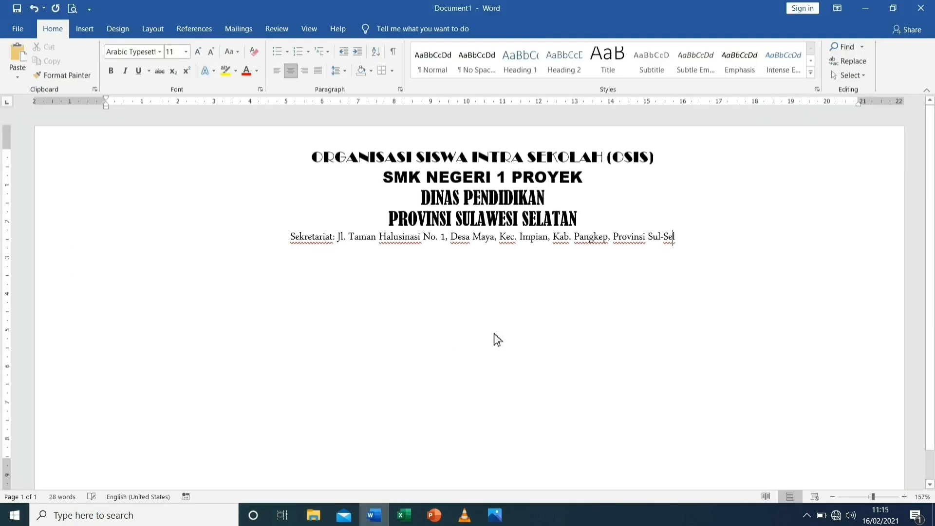
left_click(393, 229)
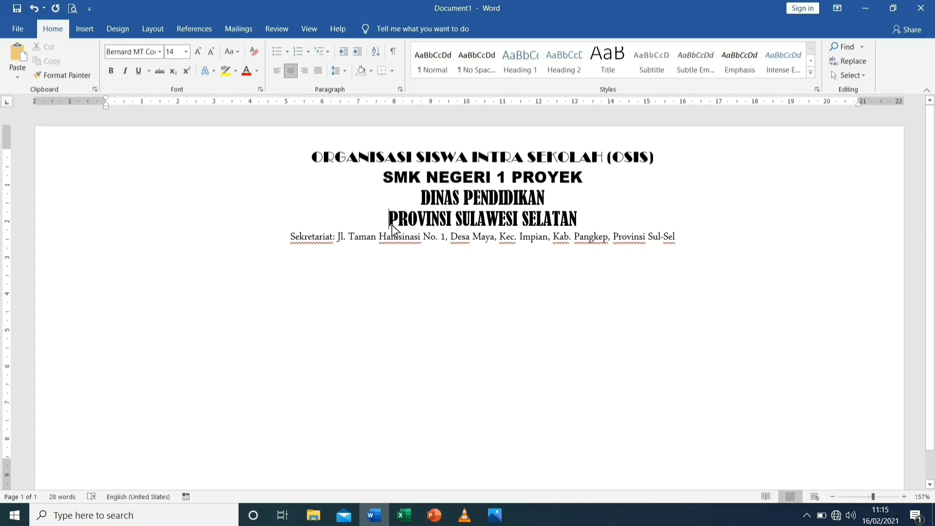
right_click(394, 230)
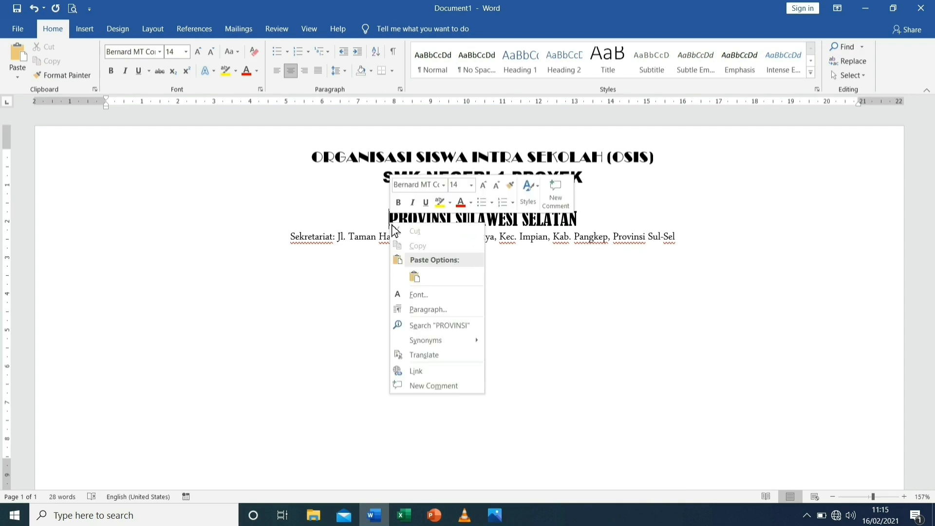
left_click(419, 281)
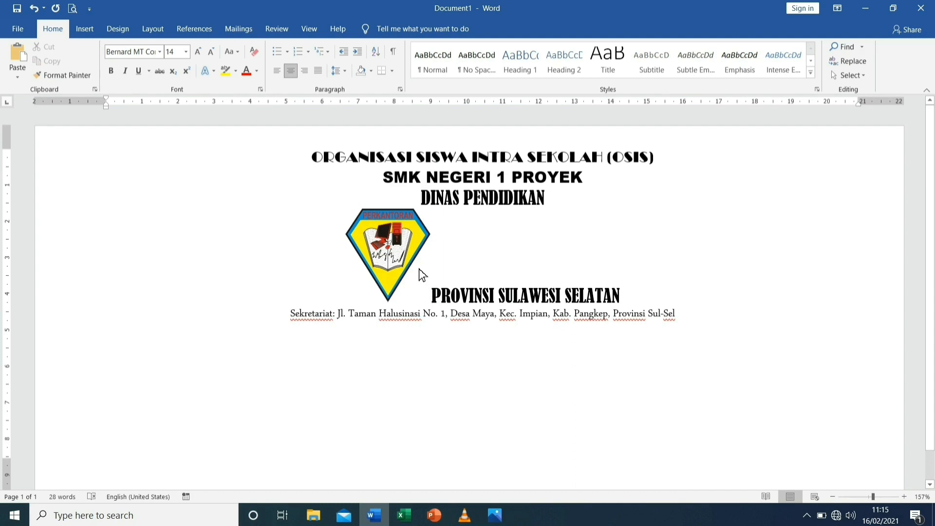
Set the pasted logo's text wrapping to In Front of Text
left_click(410, 257)
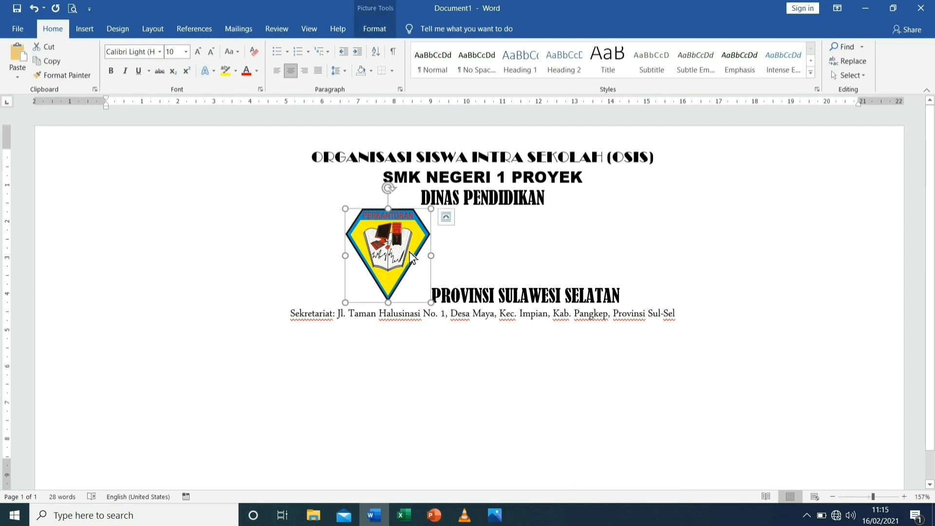
left_click(447, 218)
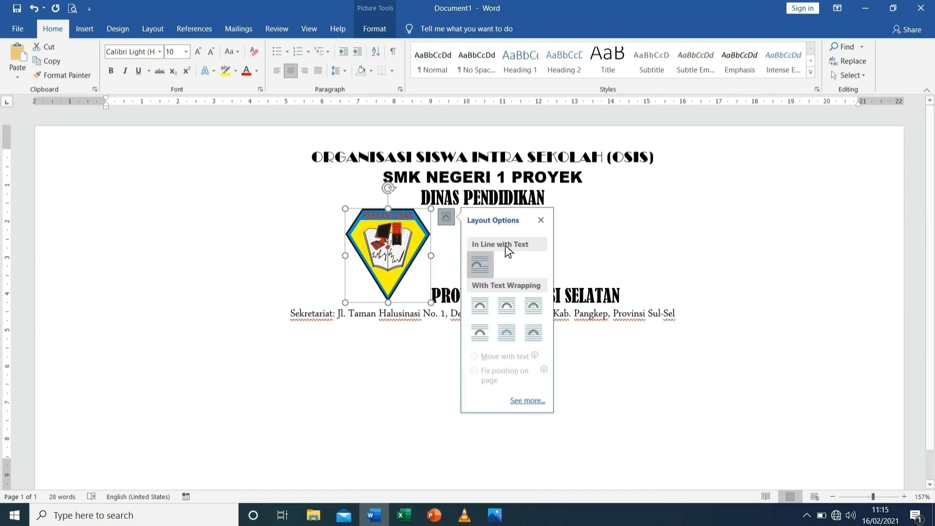
left_click(535, 335)
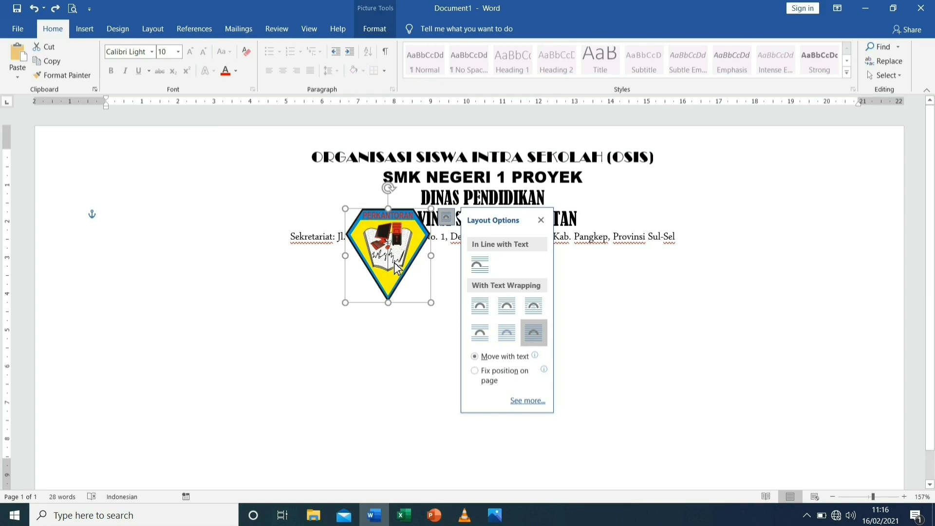
Place the logo just left of the letterhead lines and shrink it slightly to fit above the address line
left_click_drag(397, 268, 269, 207)
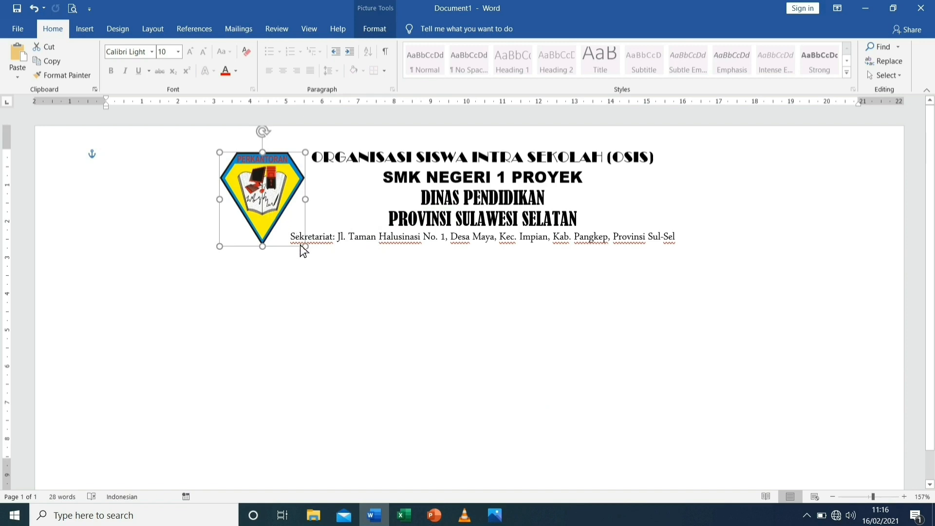
left_click_drag(304, 249, 294, 244)
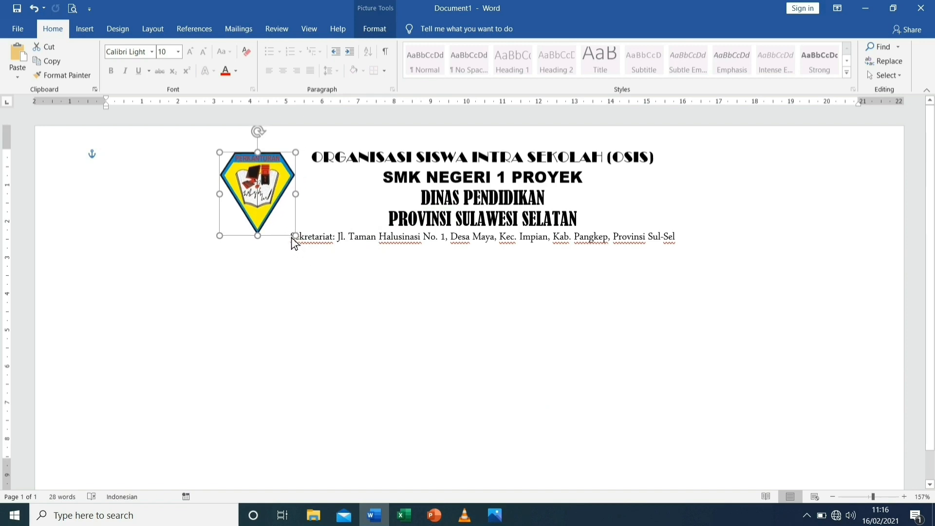
key("Right")
key("Right")
key("Right")
key("Right")
key("Right")
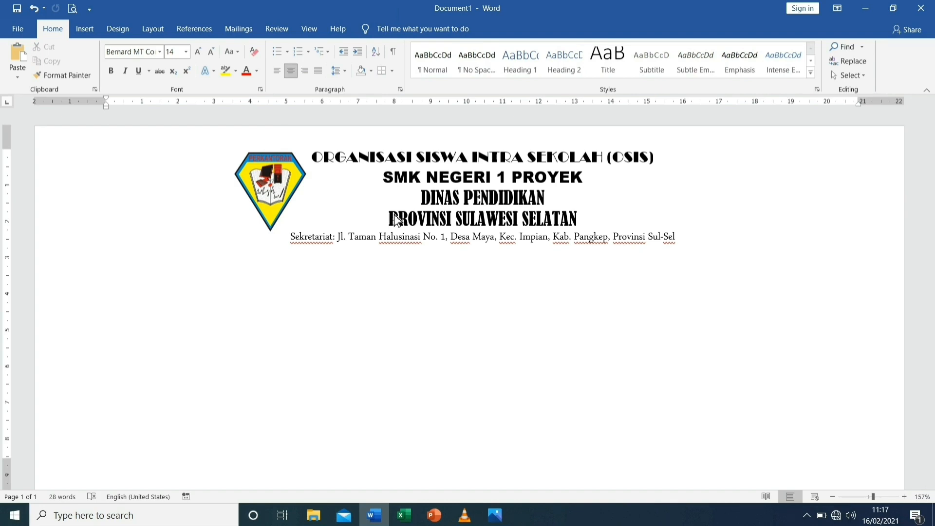
Insert the Logo2 picture from the Downloads folder into the letterhead
left_click(85, 30)
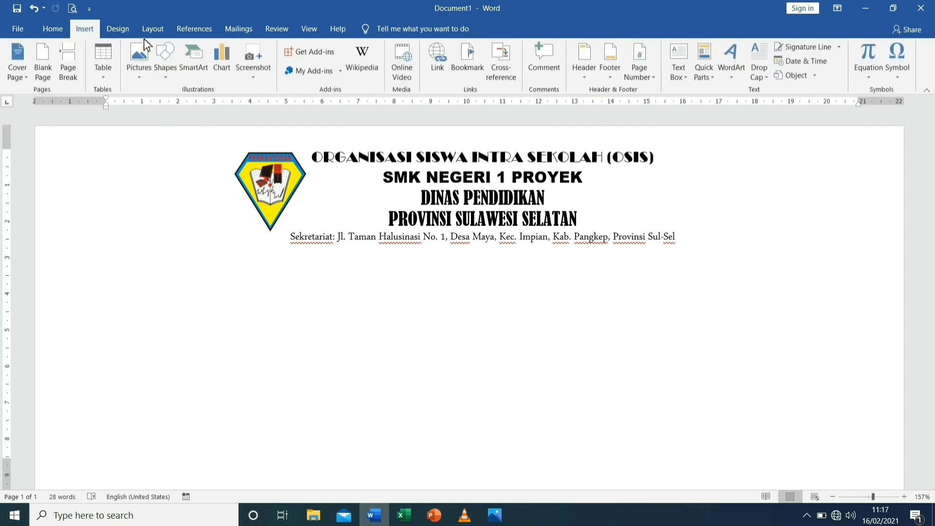
left_click(141, 78)
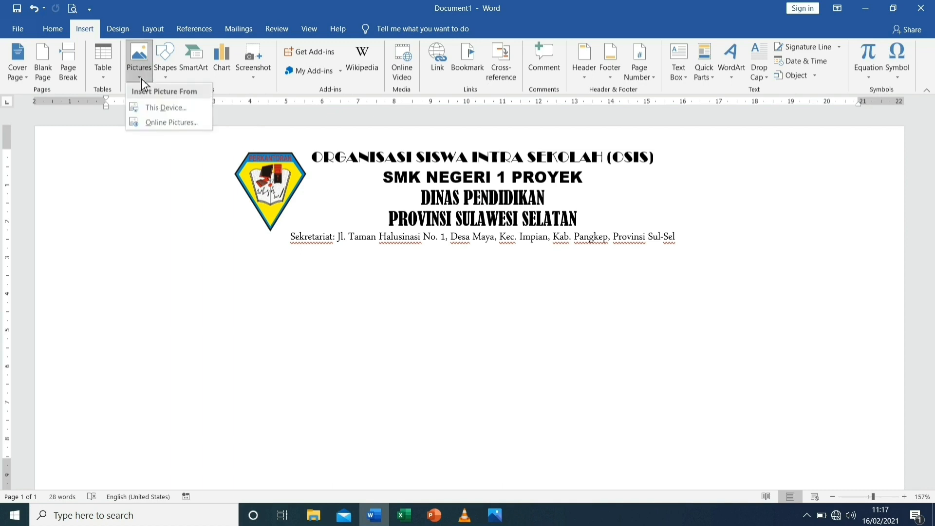
left_click(164, 114)
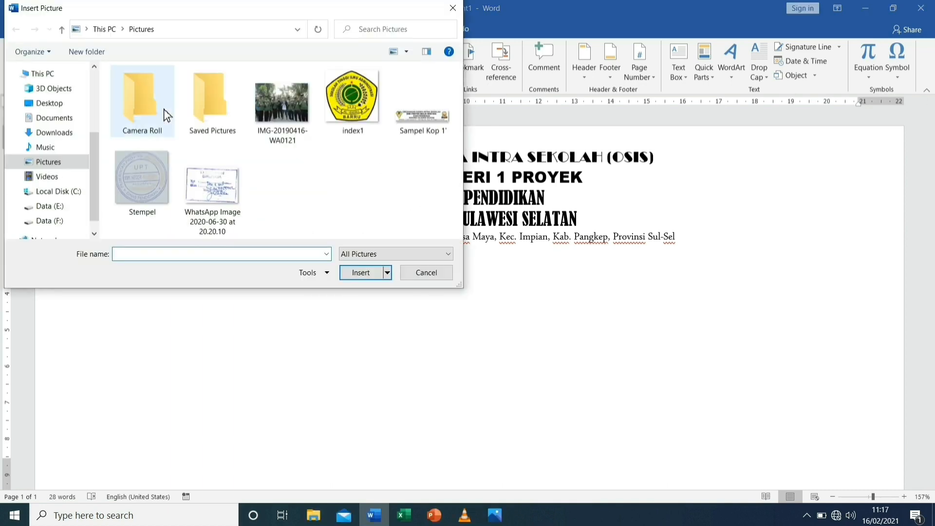
left_click(65, 138)
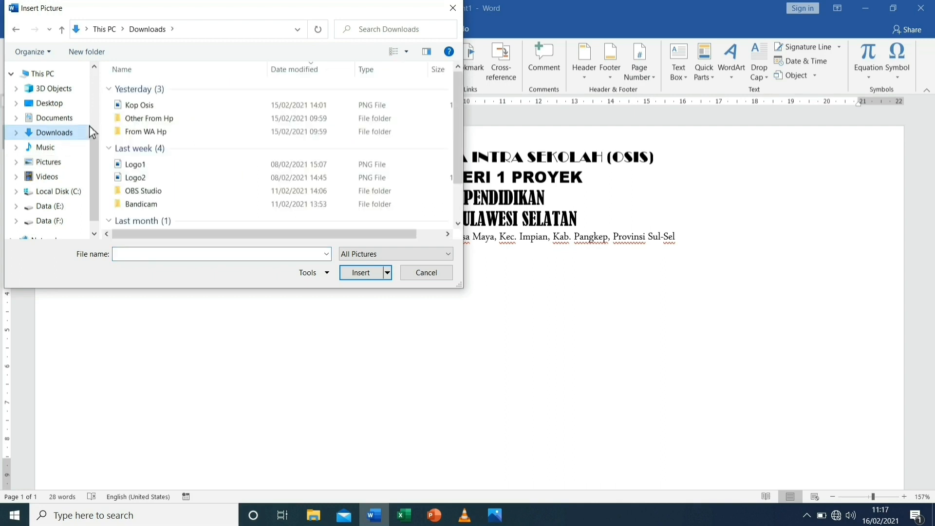
left_click(144, 179)
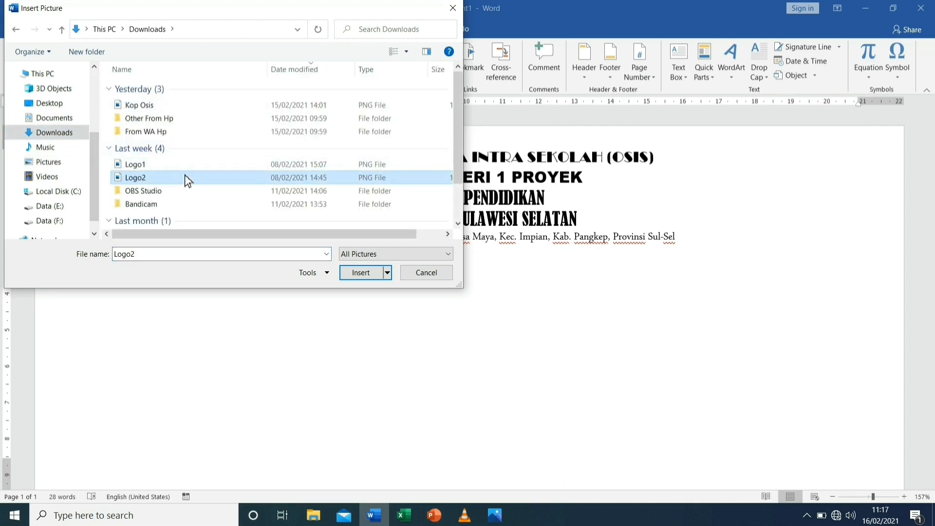
left_click(361, 272)
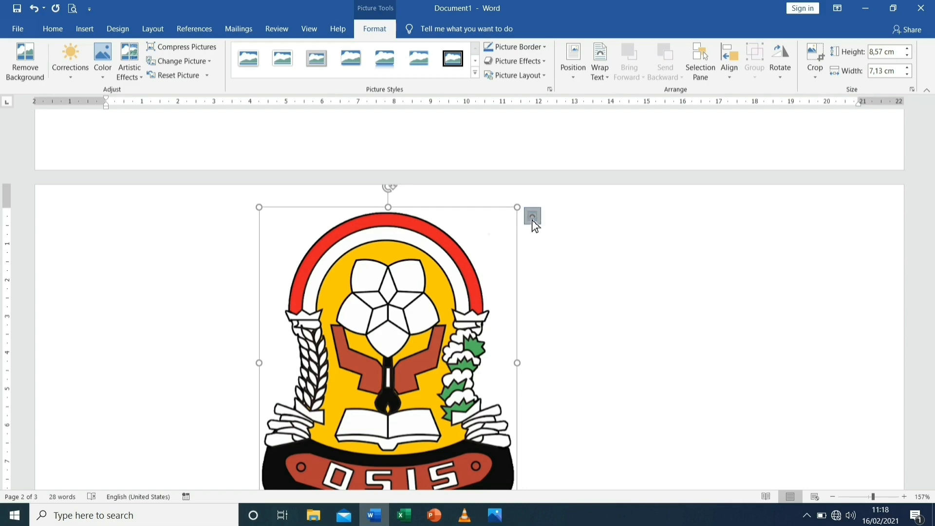
Set the OSIS logo's text wrapping to In Front of Text and shrink it to about 2.3 cm high by 1.91 cm wide
left_click(532, 219)
left_click(621, 333)
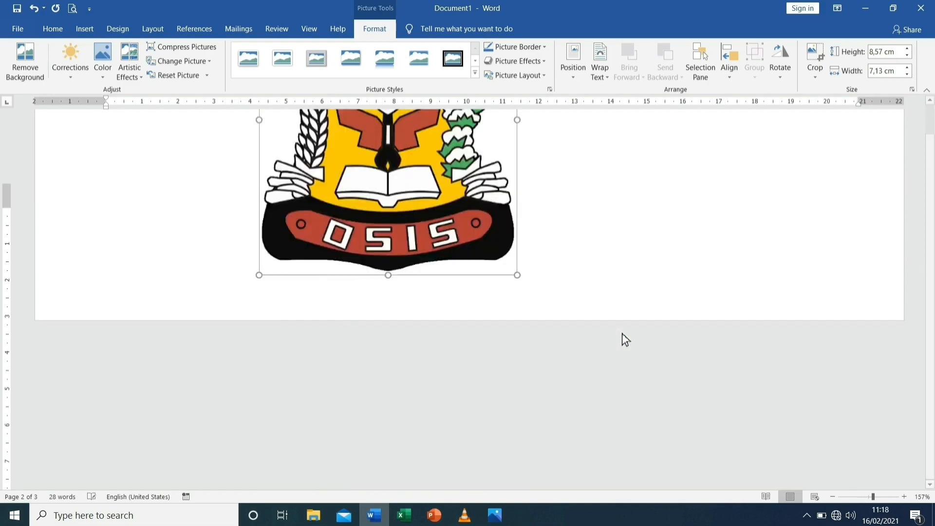
left_click_drag(516, 428, 279, 204)
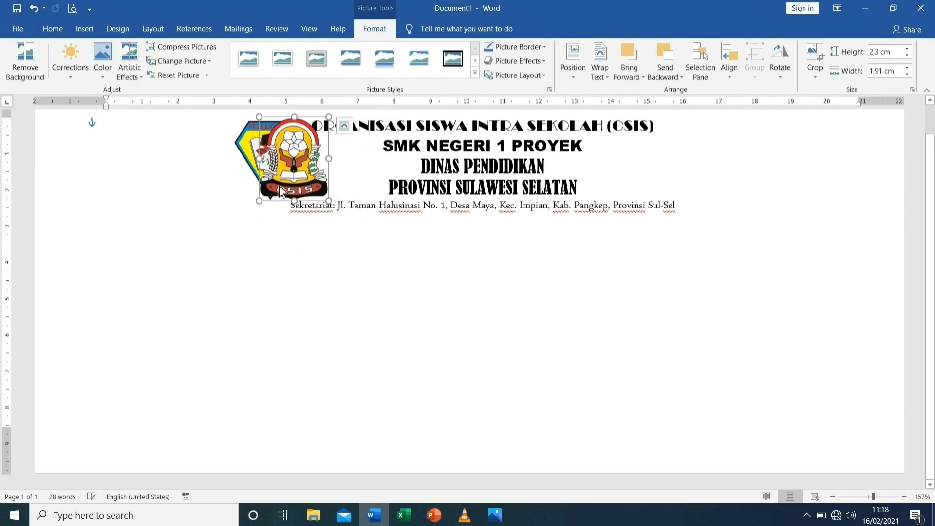
Place the OSIS logo just right of the letterhead lines and shrink it to about 2.05 cm high by 1.71 cm wide
left_click_drag(297, 162, 303, 167)
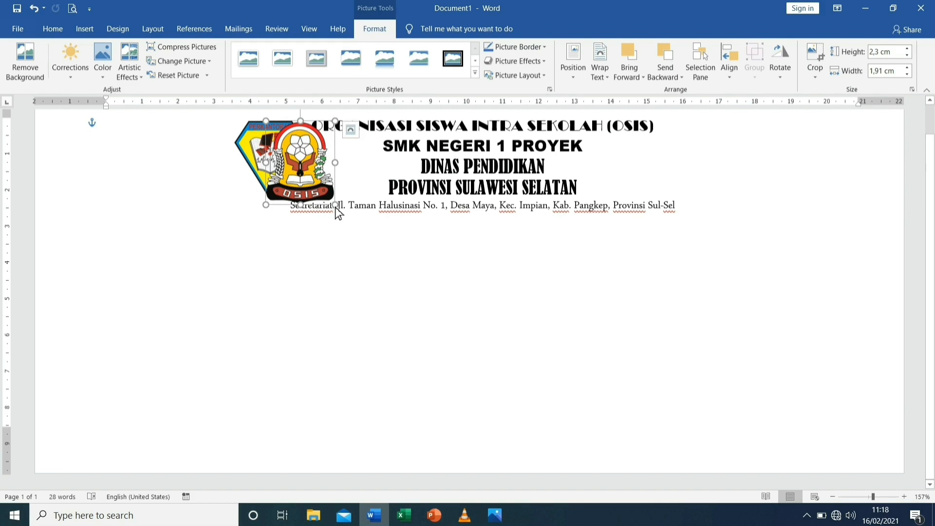
left_click_drag(335, 205, 333, 201)
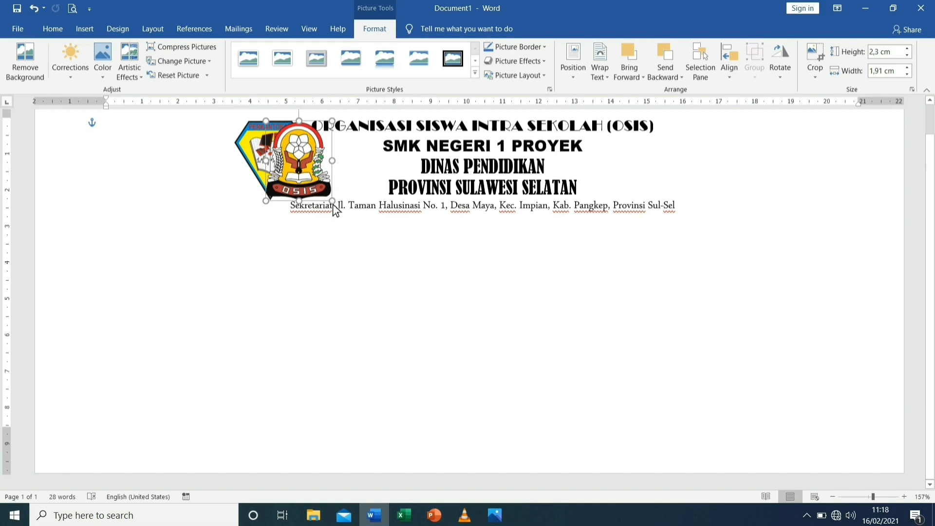
left_click_drag(307, 172, 694, 170)
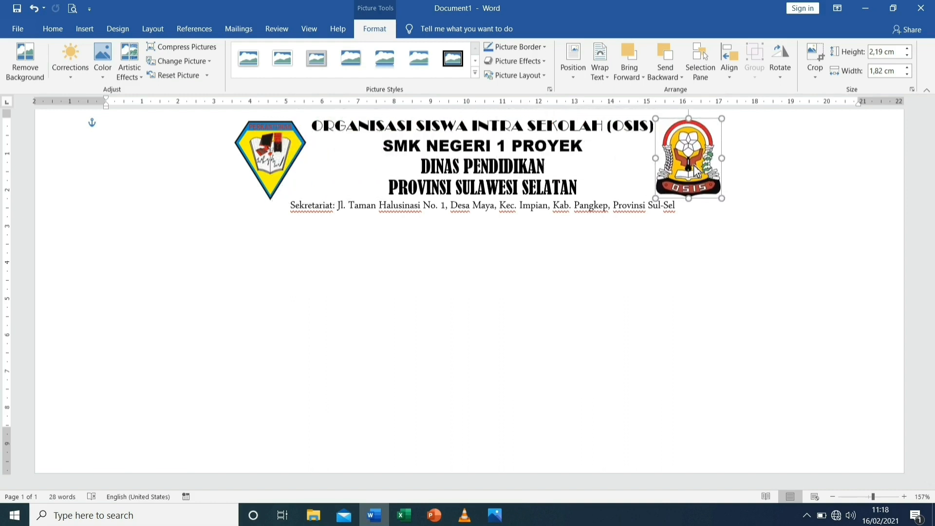
left_click_drag(722, 199, 717, 195)
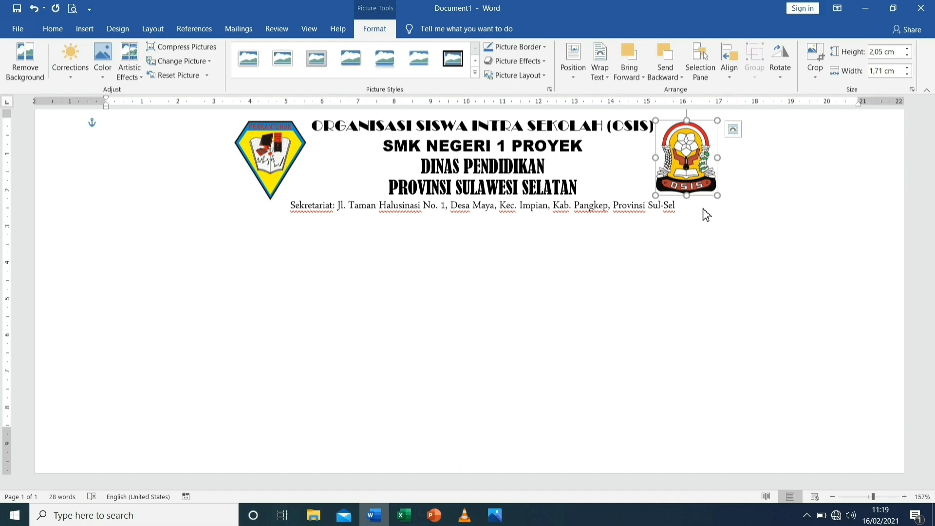
left_click(705, 213)
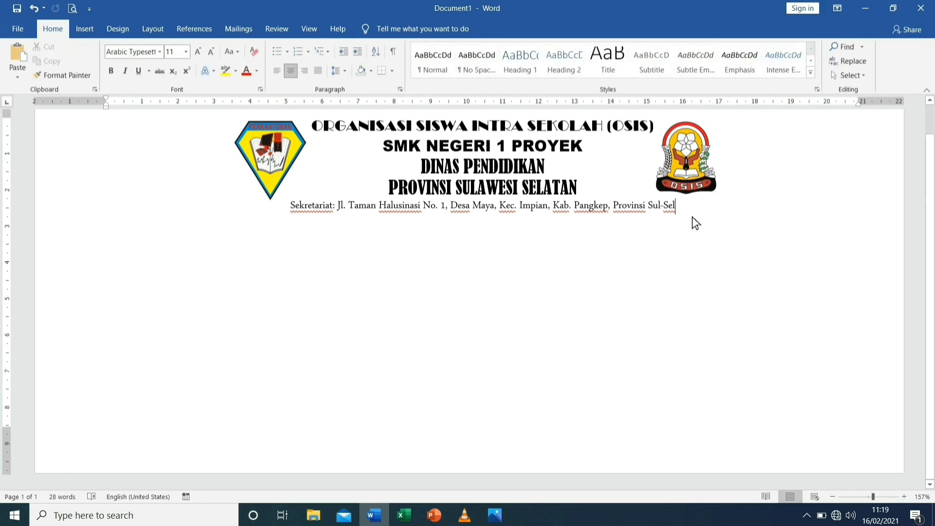
Draw a horizontal line about 13.44 cm long beneath the Sekretariat address line, spanning from logo to logo
left_click(86, 34)
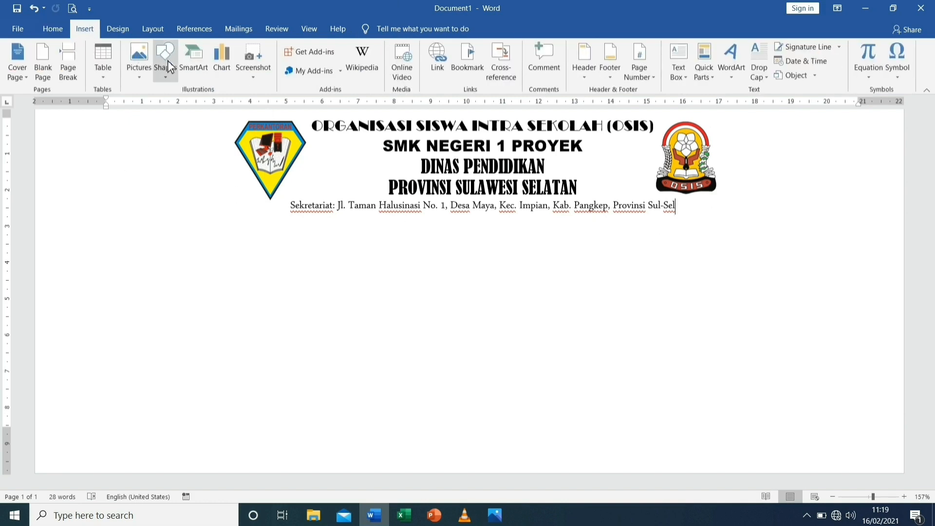
left_click(168, 78)
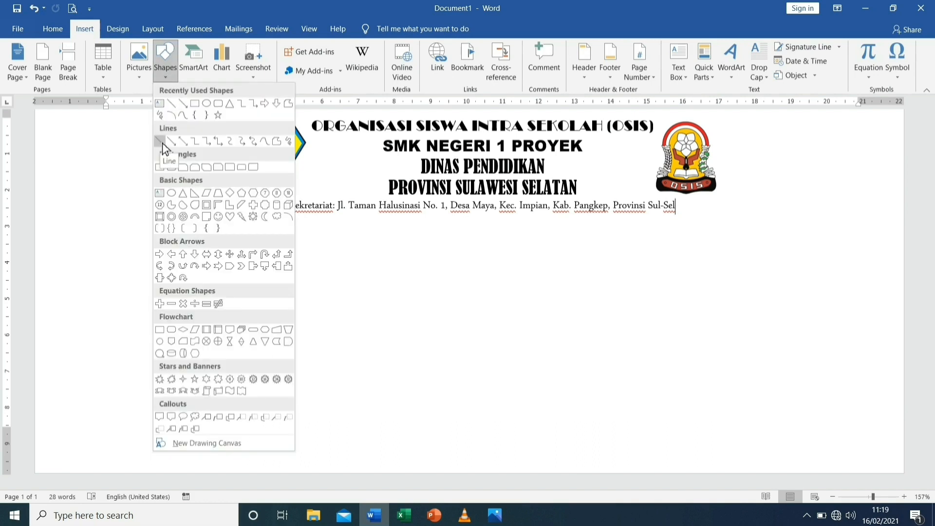
left_click(162, 143)
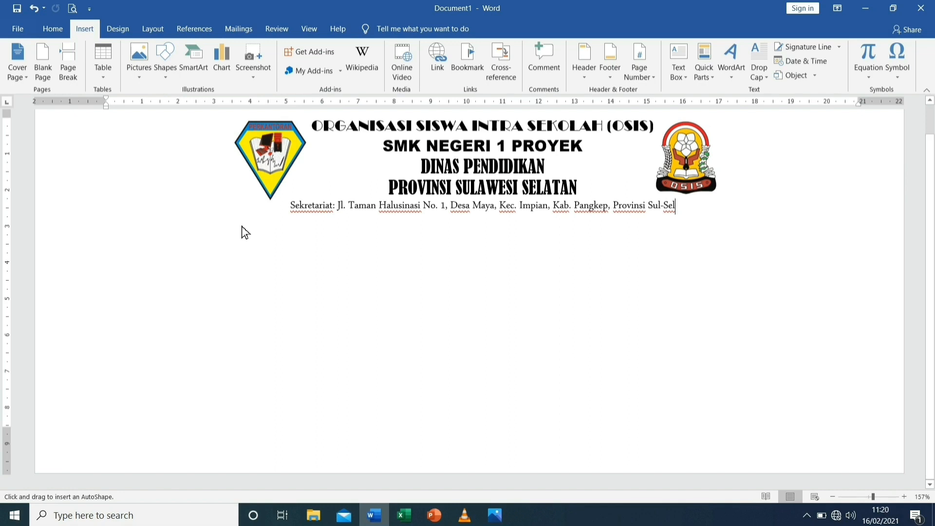
left_click_drag(244, 227, 250, 227)
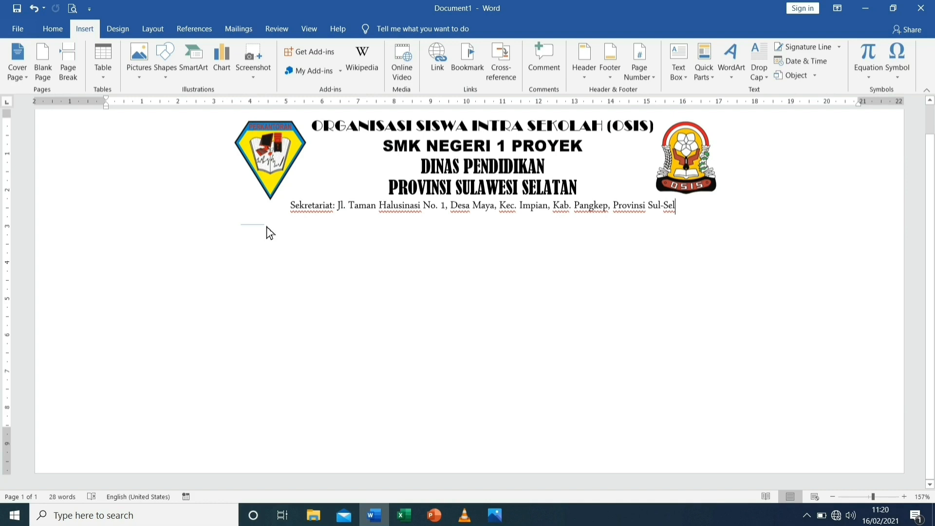
left_click_drag(267, 227, 269, 227)
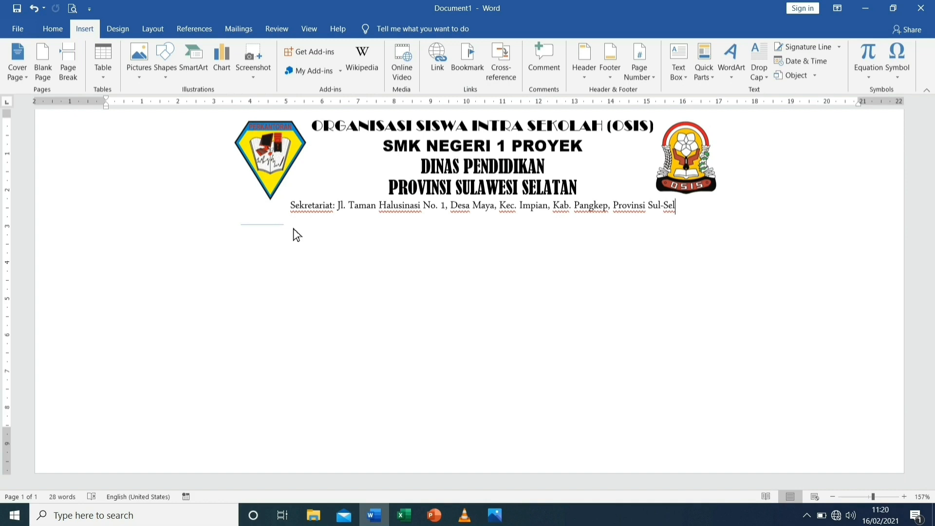
left_click_drag(328, 227, 494, 222)
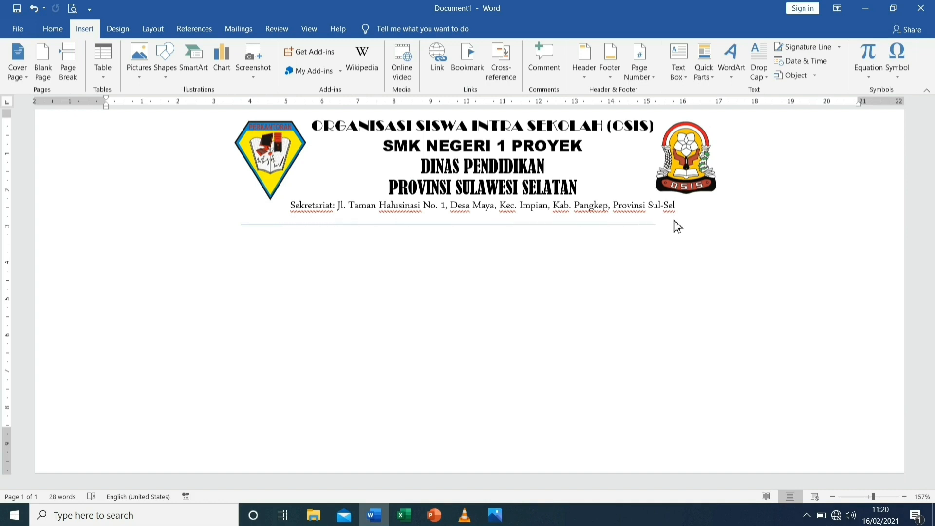
left_click_drag(742, 219, 732, 220)
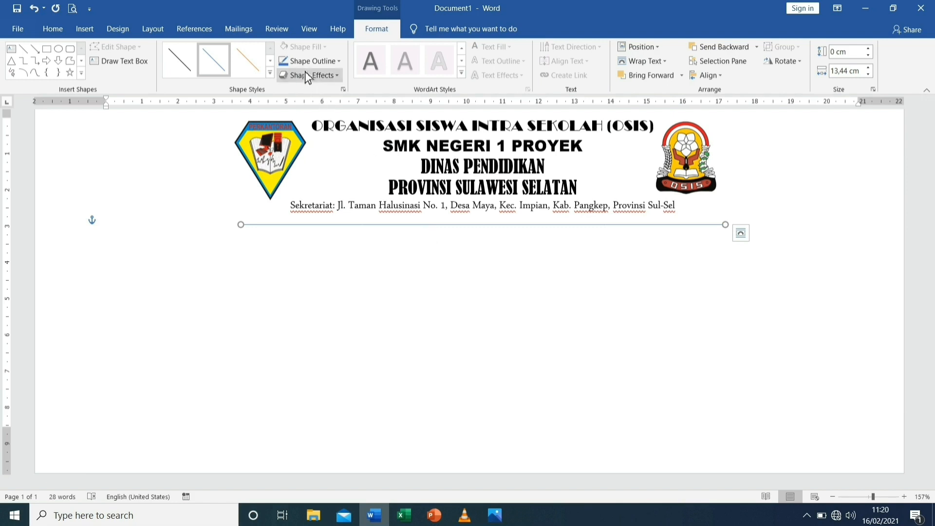
Set the drawn line's outline colour to black and its weight to 1 pt
left_click(341, 64)
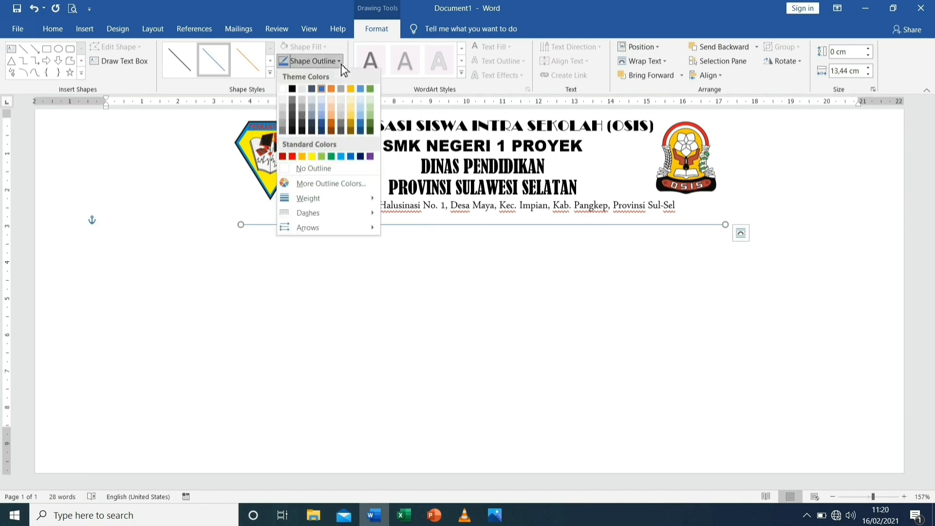
left_click(293, 92)
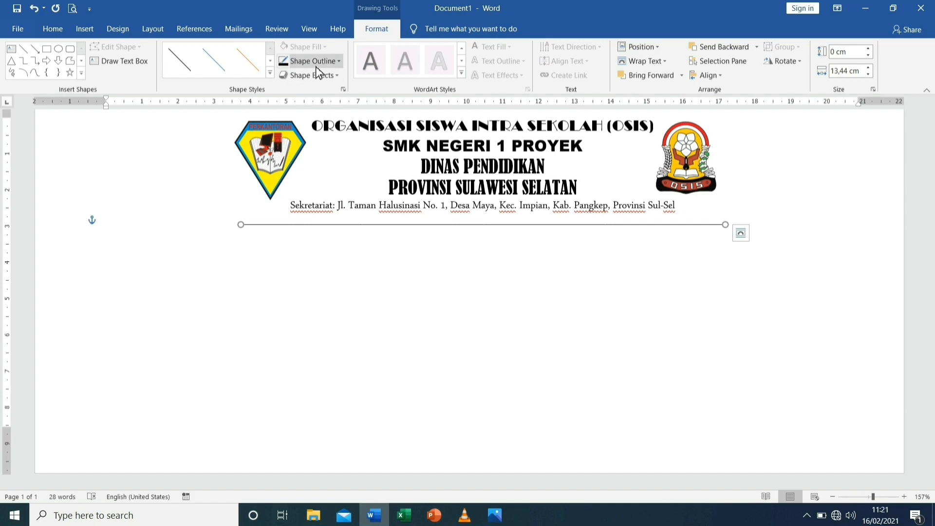
left_click(340, 64)
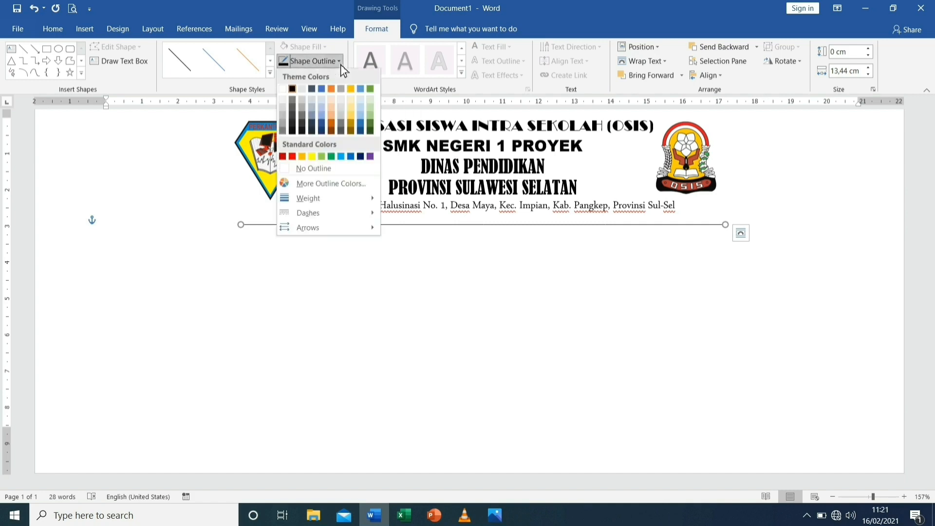
mouse_move(318, 197)
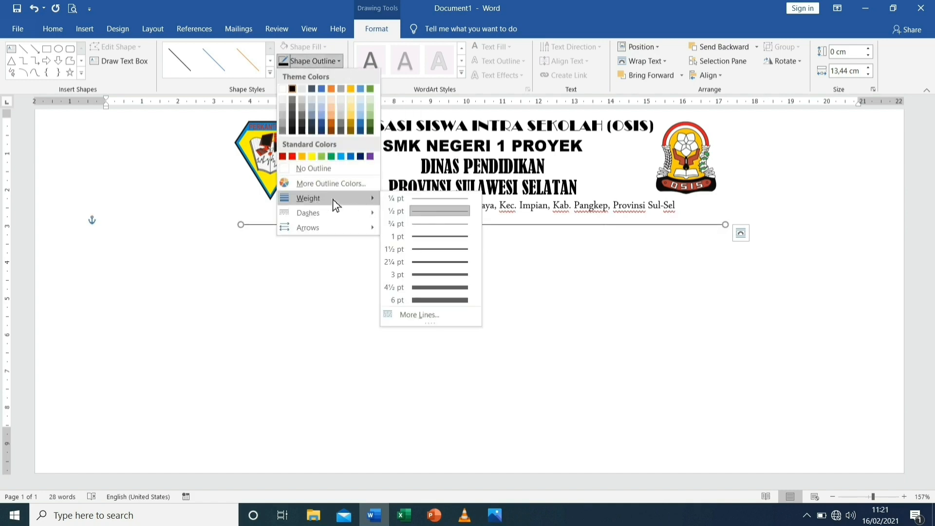
left_click(437, 238)
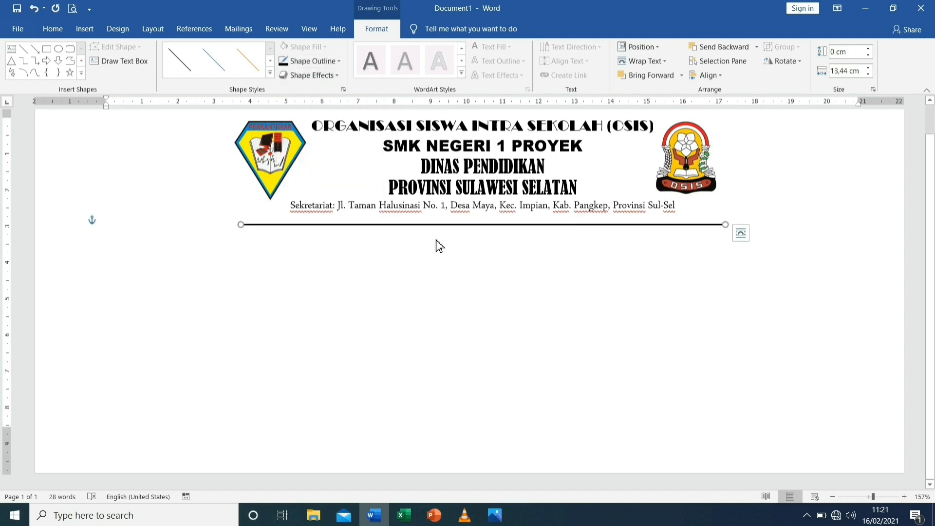
Nudge the black line upward until it sits directly beneath the Sekretariat address line
key("Up")
key("Up")
key("Up")
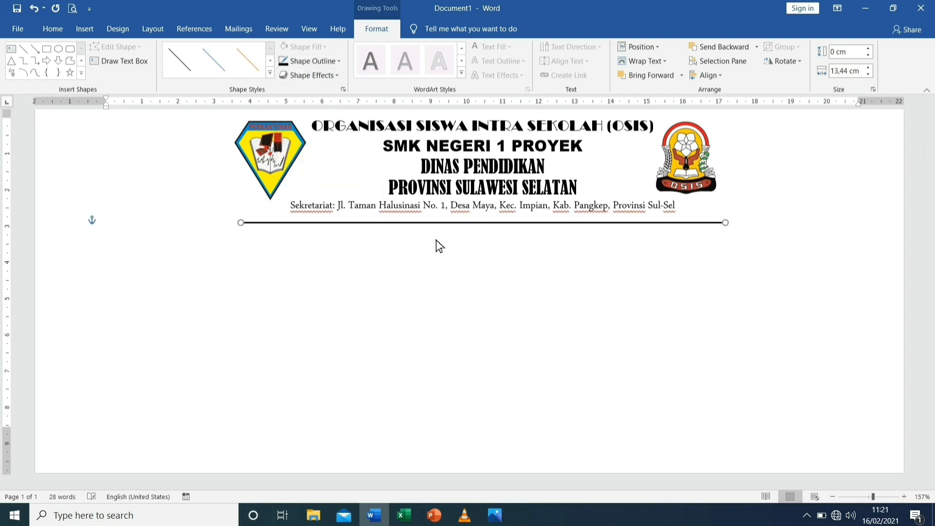
key("Up")
key("Up")
key("Up")
key("Up")
key("Up")
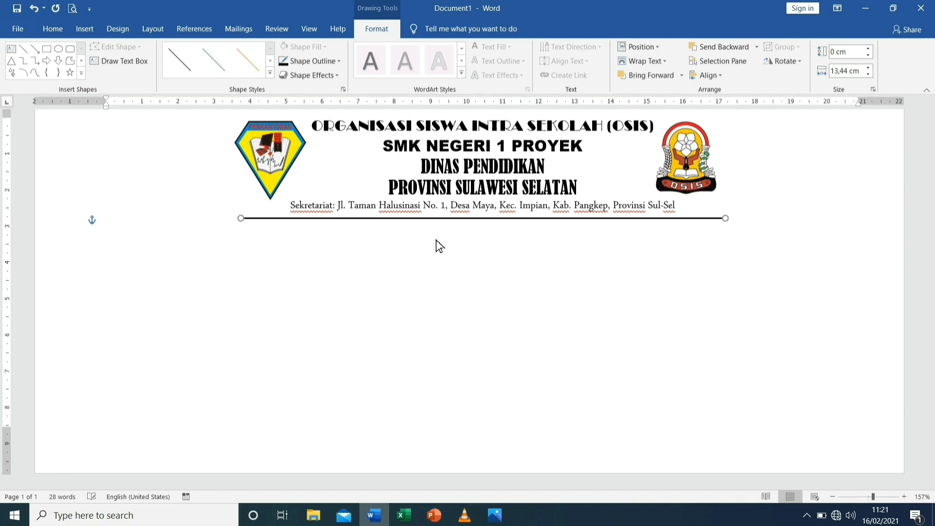
key("Up")
key("Up")
key("Up")
key("Up")
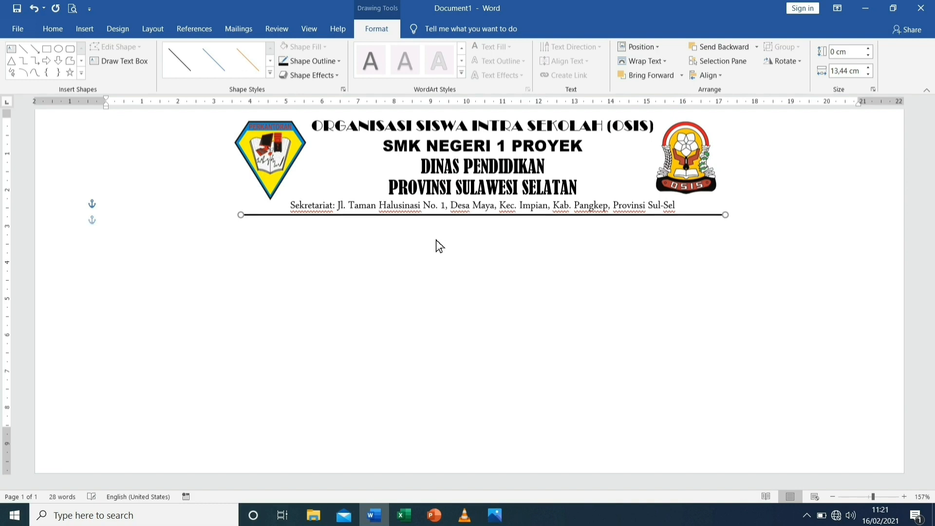
key("Up")
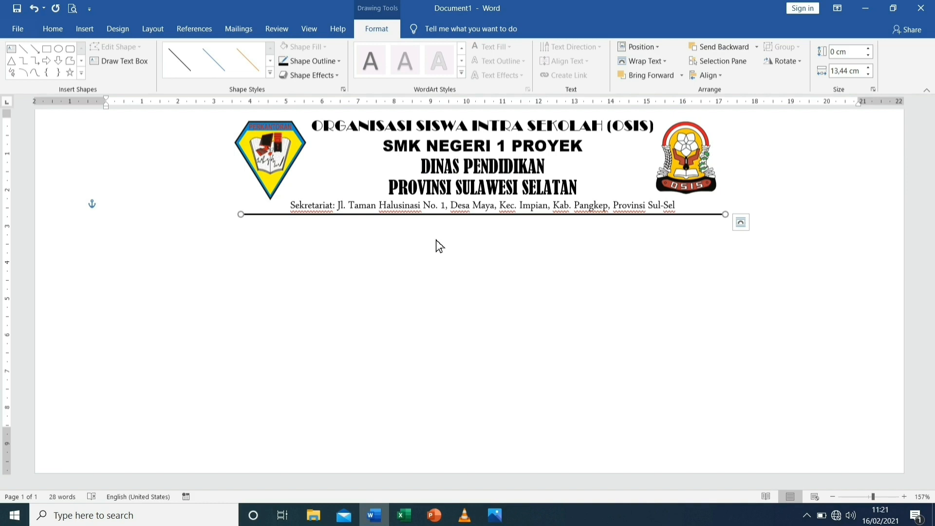
Duplicate the black line, align the copy just below the original, and set the copy's weight to ¾ pt
key("ctrl+d")
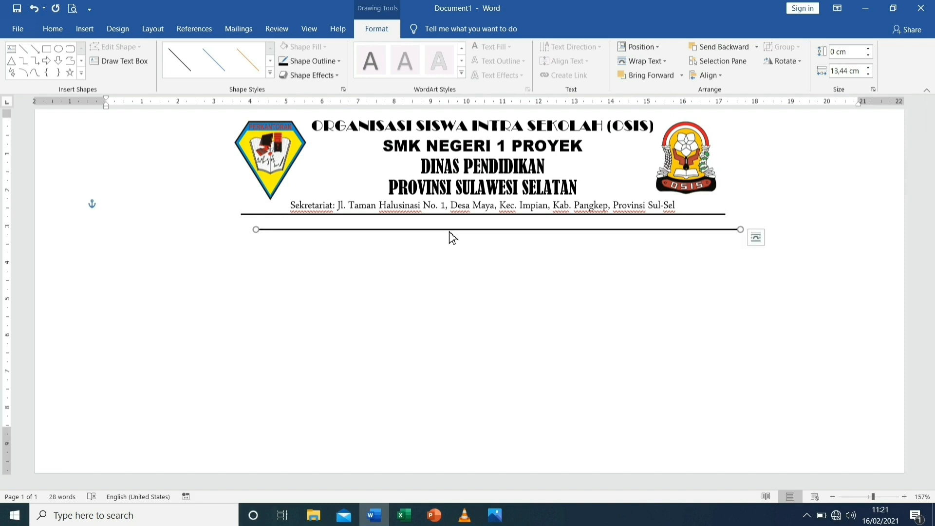
mouse_move(449, 232)
left_mouse_down()
mouse_move(429, 230)
mouse_move(437, 220)
left_mouse_up()
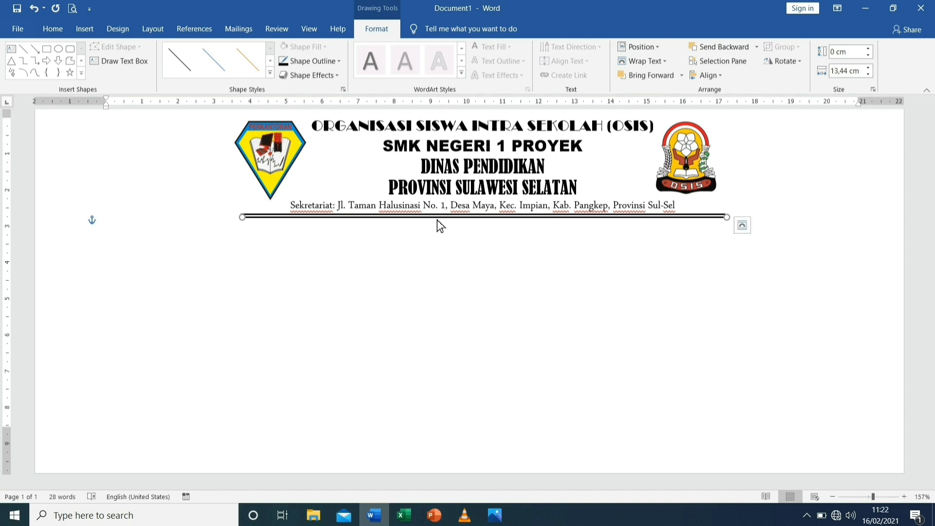
left_click(313, 63)
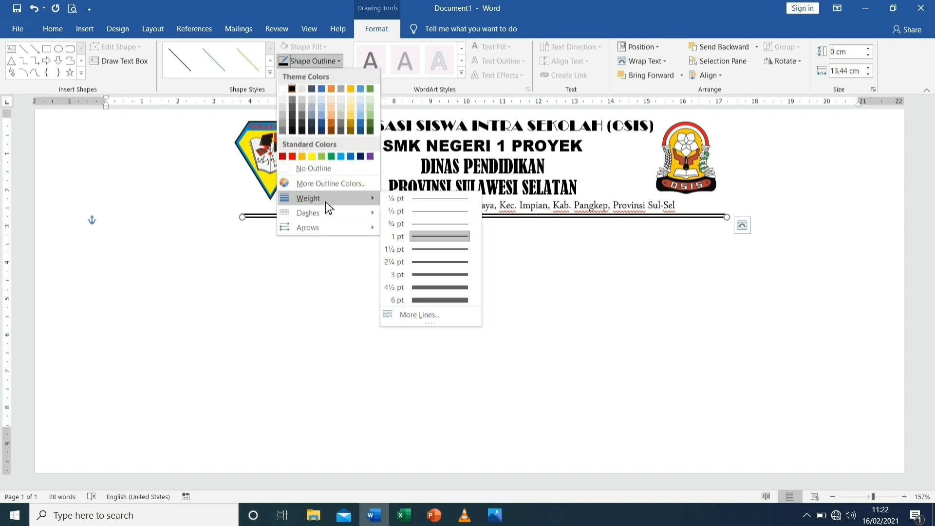
left_click(434, 227)
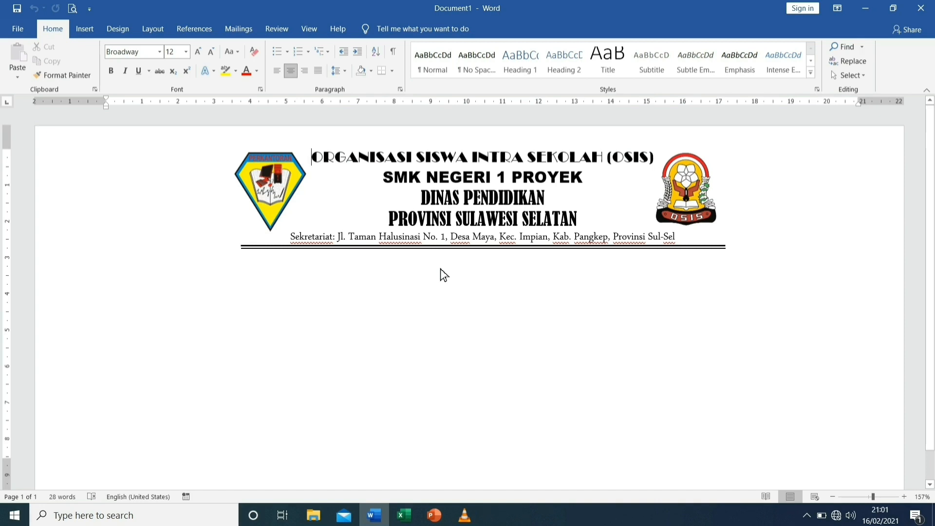
Delete the entire letterhead from the page, including its text, both logos and the double line
key("ctrl+z")
left_click_drag(222, 158, 598, 274)
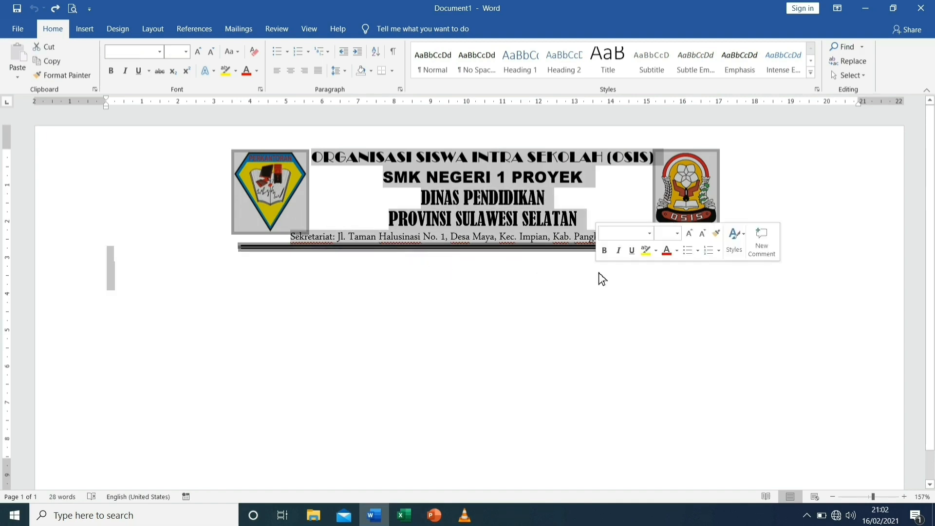
key("Delete")
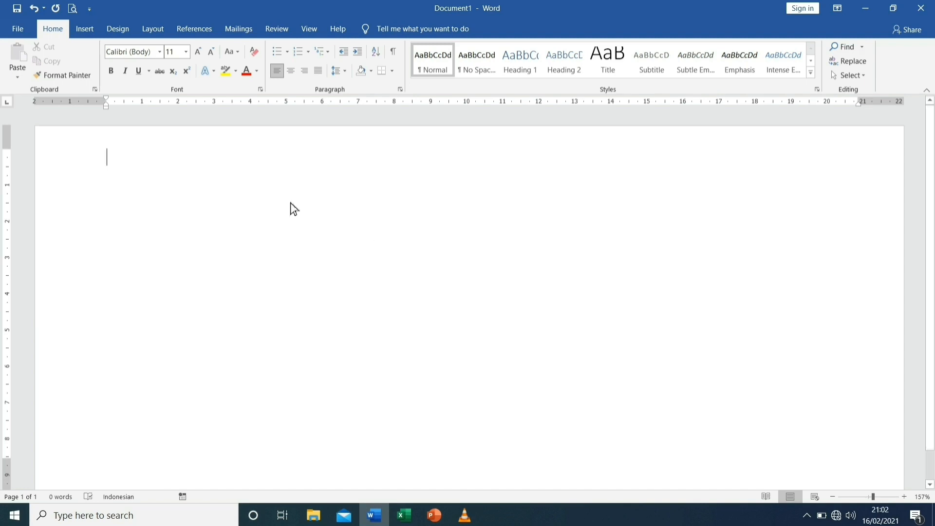
Insert the letterhead picture Kop Osis from the Downloads folder at the start of the envelope page
left_click(91, 32)
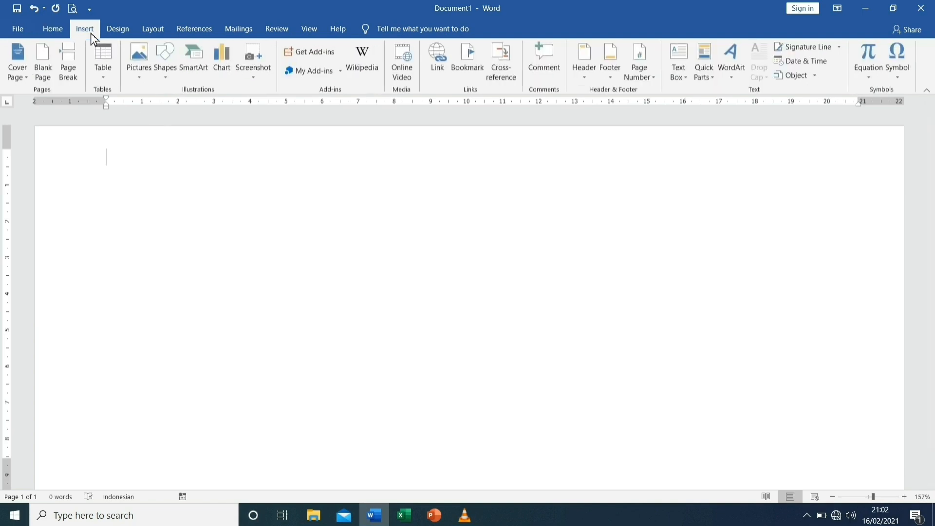
left_click(141, 77)
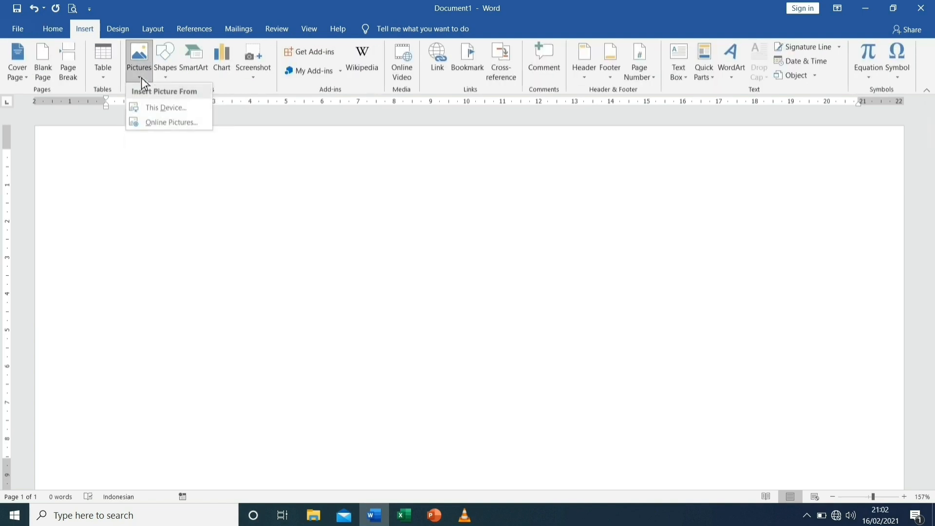
left_click(156, 110)
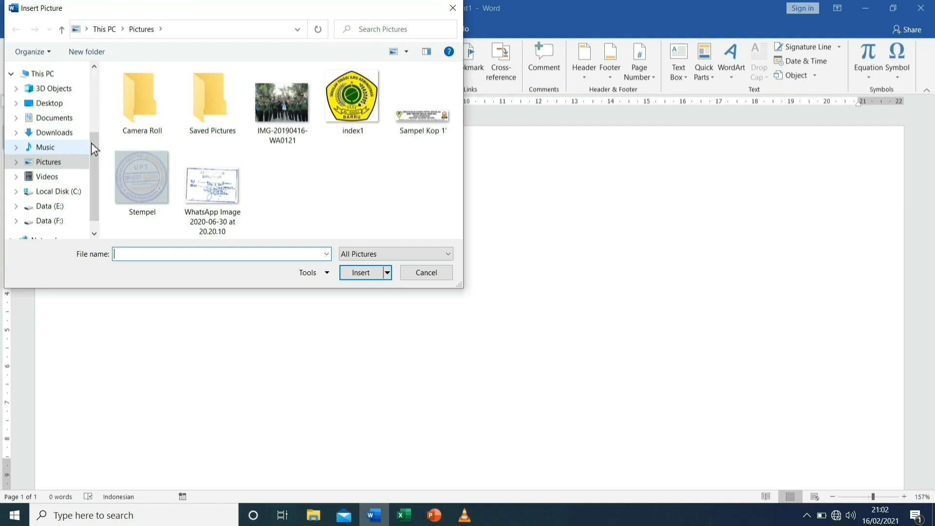
left_click(64, 140)
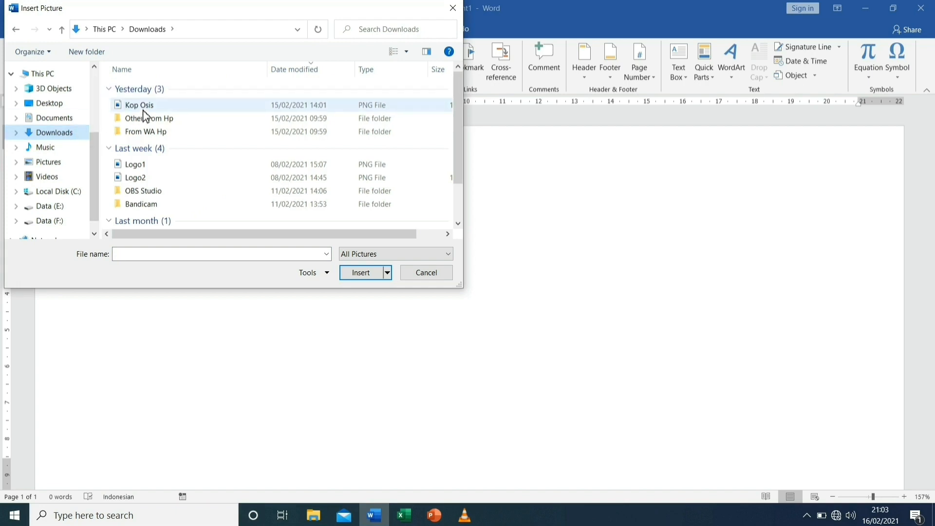
left_click(143, 109)
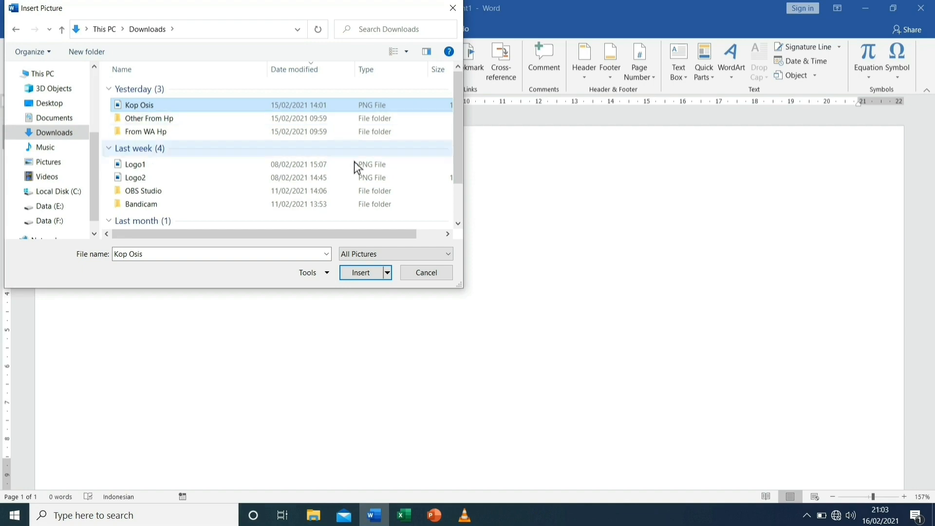
left_click(375, 272)
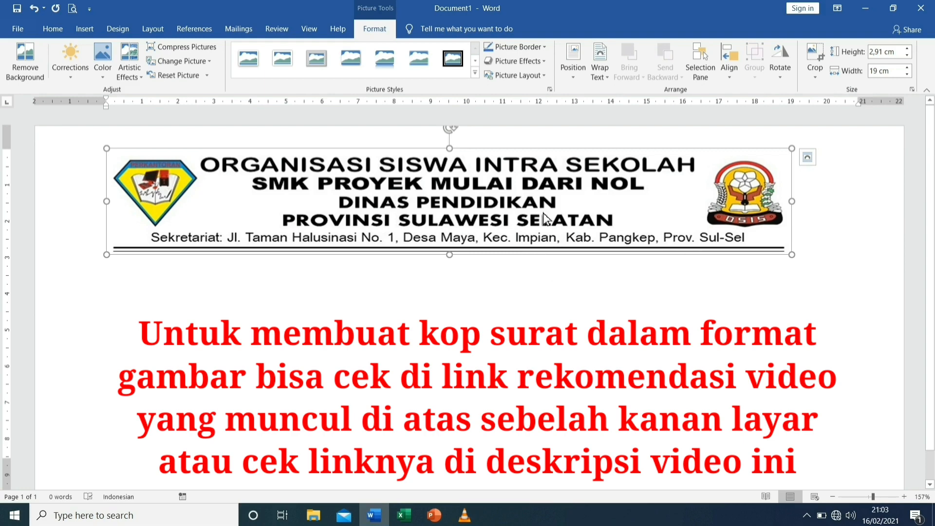
Set the letterhead picture's text wrapping to In Front of Text and move it about 1 cm to the right
left_click(808, 159)
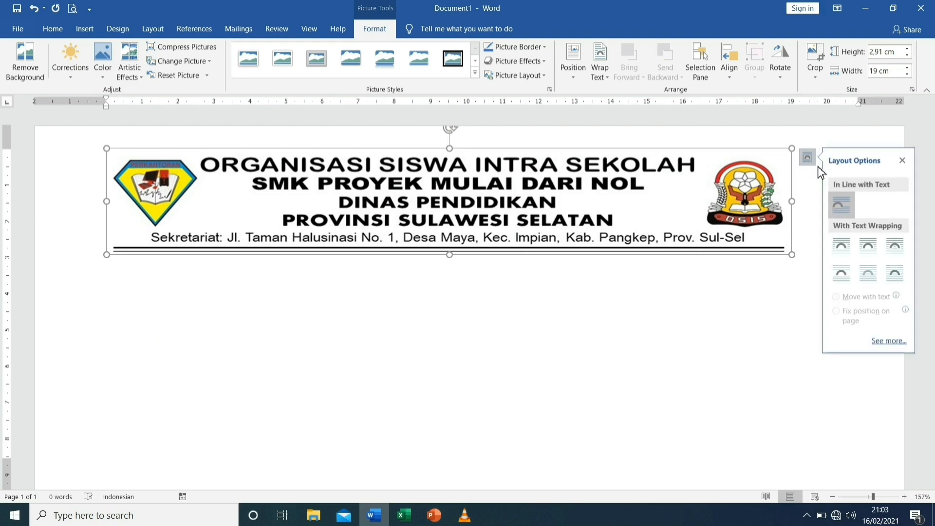
left_click(898, 276)
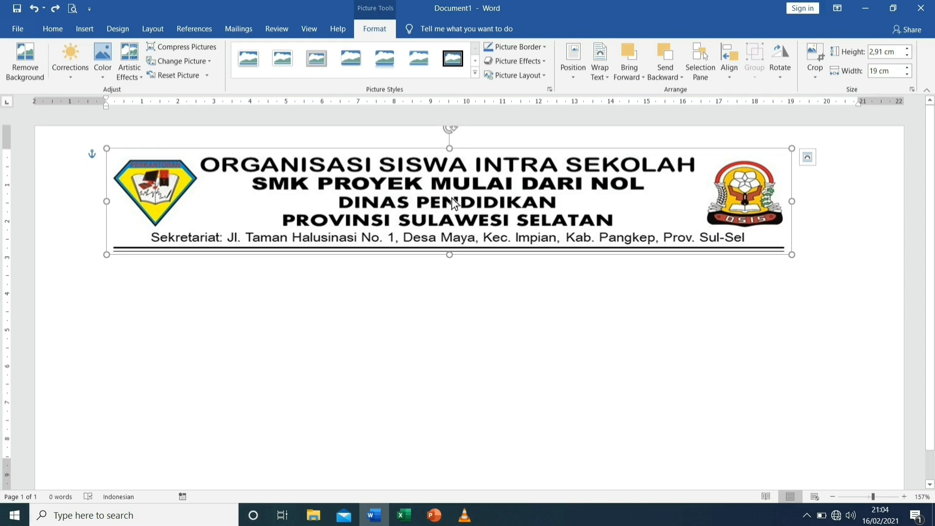
left_click_drag(455, 204, 486, 204)
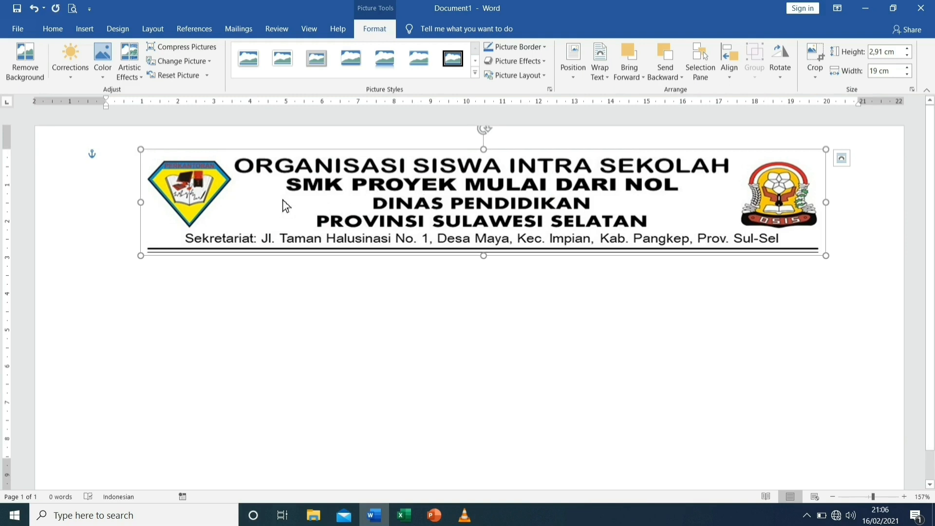
Add four line breaks at the start of the document so the insertion point sits below the letterhead picture
left_click(113, 159)
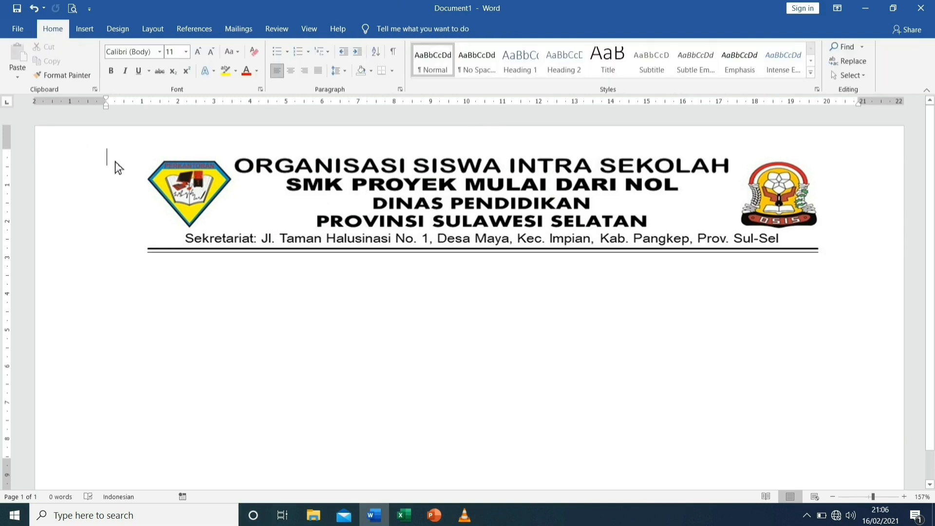
key("Return")
key("Return")
key("Return")
key("Return")
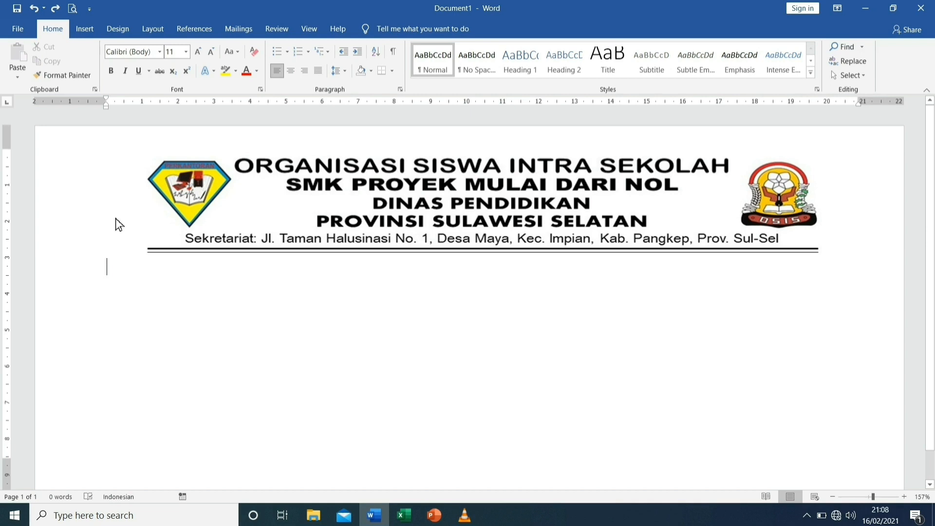
Change the line spacing of all the blank lines and set their font to Times New Roman, 12 pt
left_click_drag(109, 154, 118, 282)
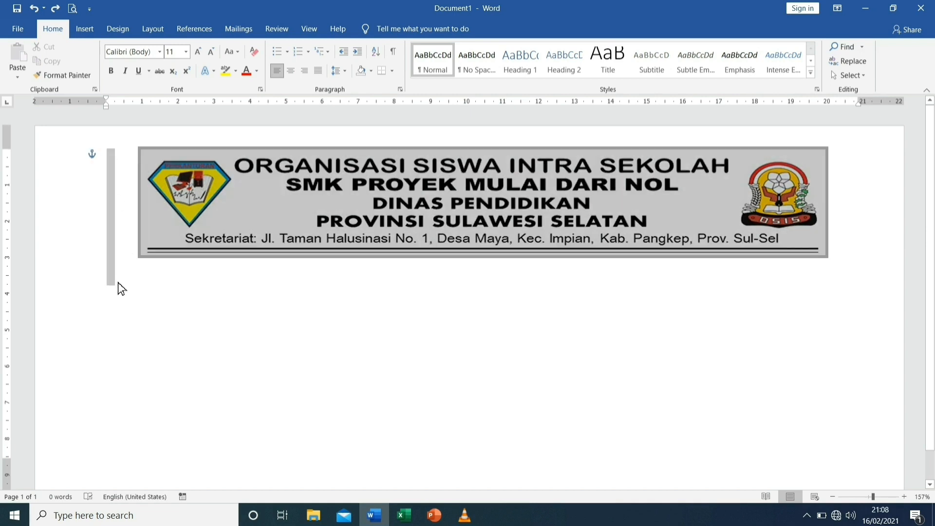
left_click(340, 72)
left_click(353, 98)
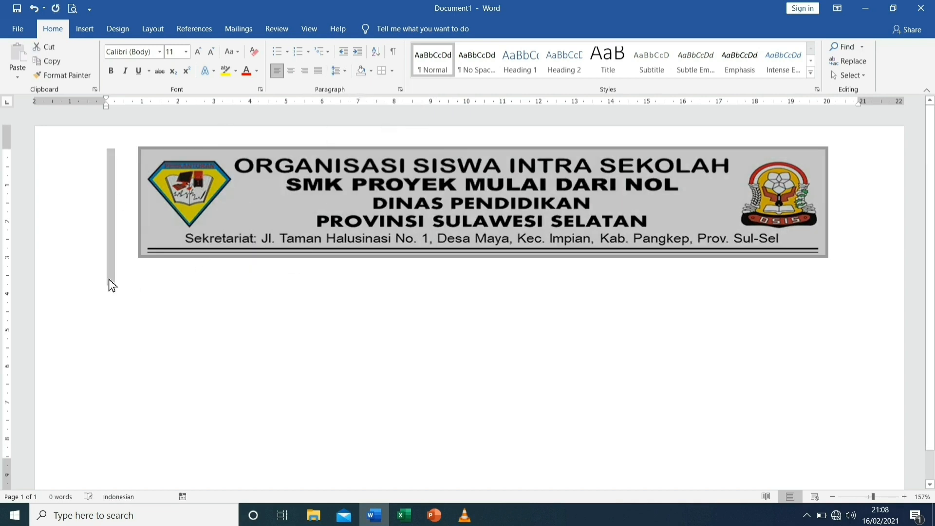
left_click(160, 52)
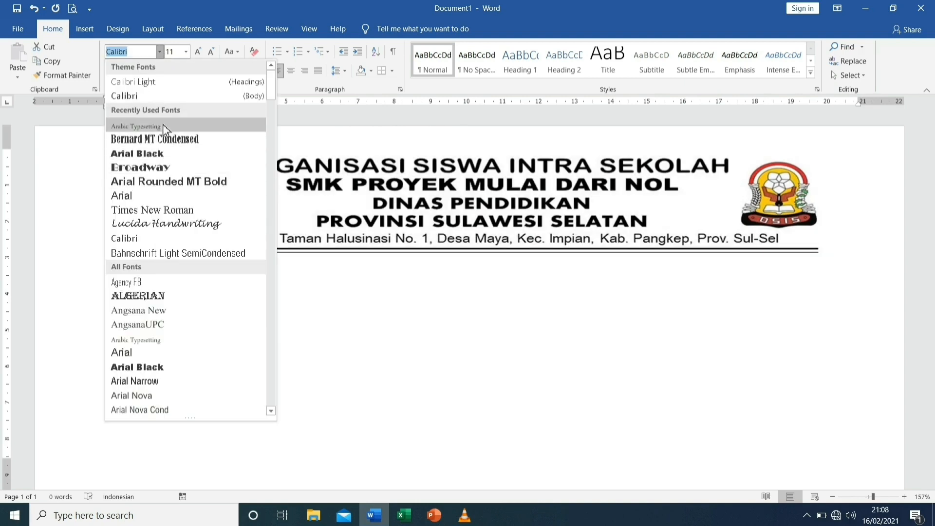
left_click(163, 210)
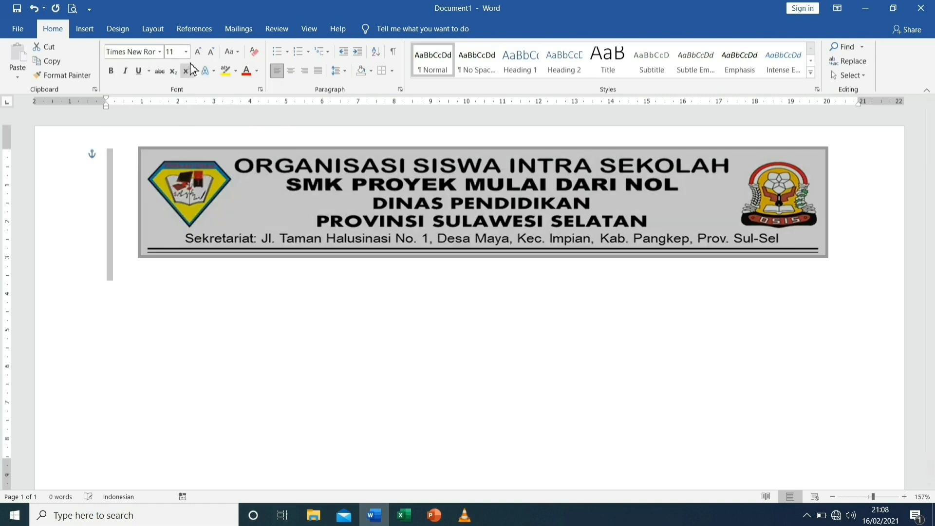
left_click(186, 52)
left_click(176, 117)
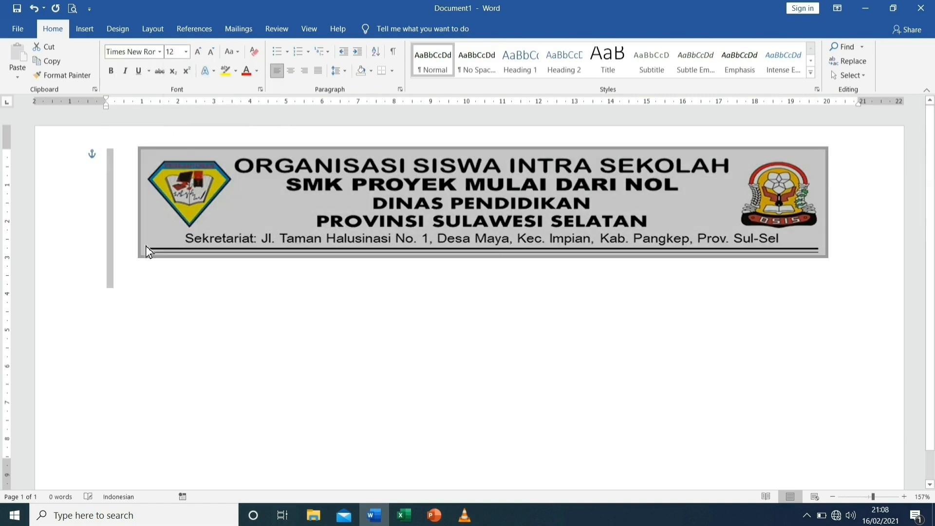
Enter "Nomor:" followed by a dotted fill-in line directly below the letterhead, and add three line breaks after it
left_click(115, 270)
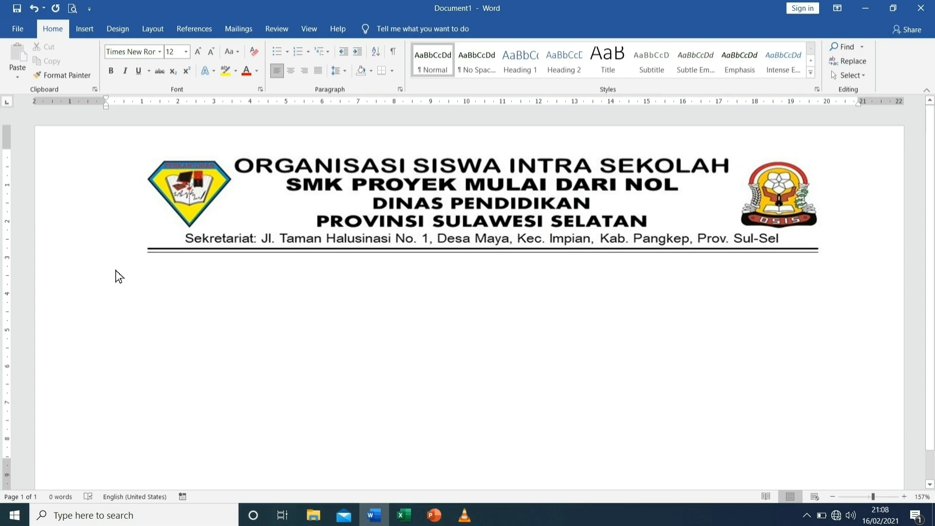
type("Nomor")
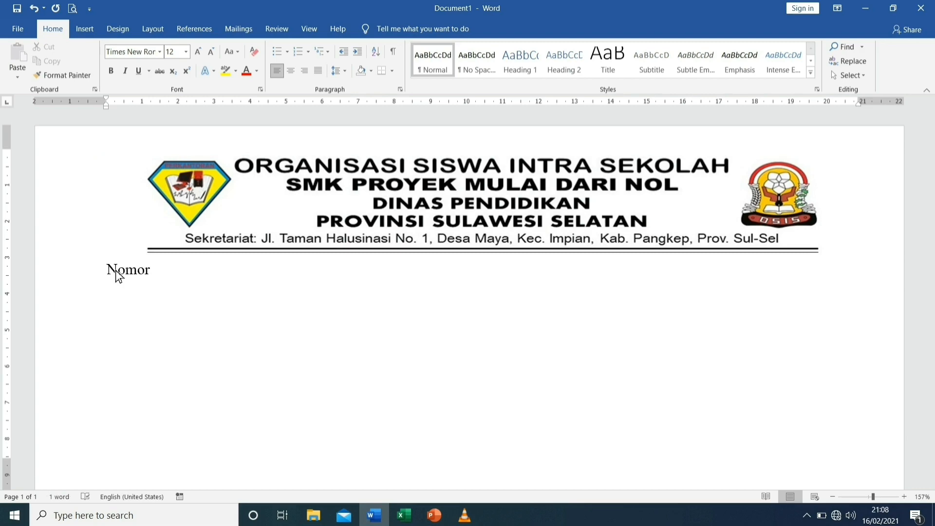
type(": .")
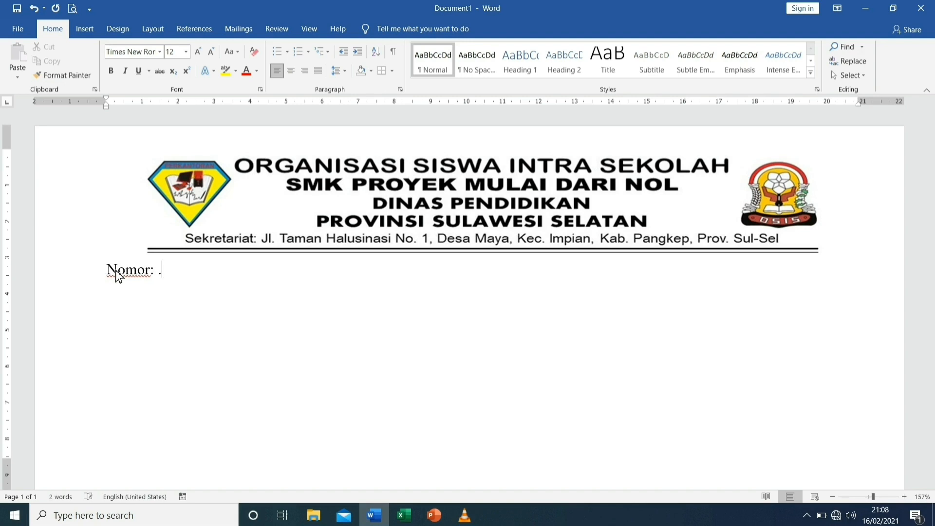
type("...................................")
key("Return")
key("Return")
key("Return")
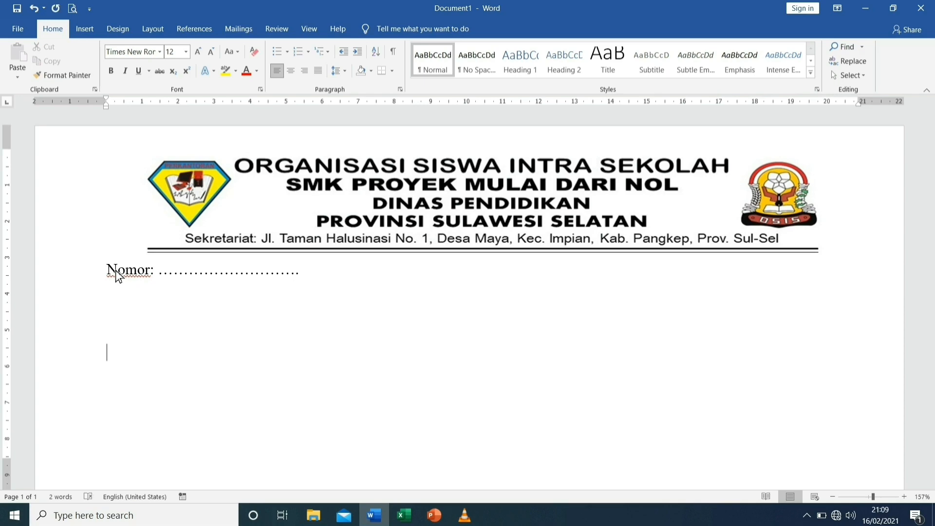